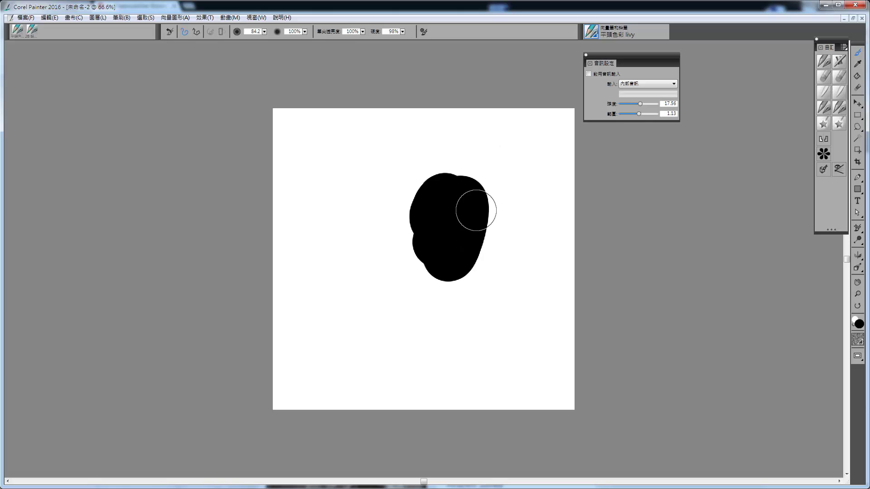
Remove the black blob from the canvas and draw an L shape with the brush size reduced to 12.4.
key("ctrl+z")
left_click_drag(433, 244, 434, 244)
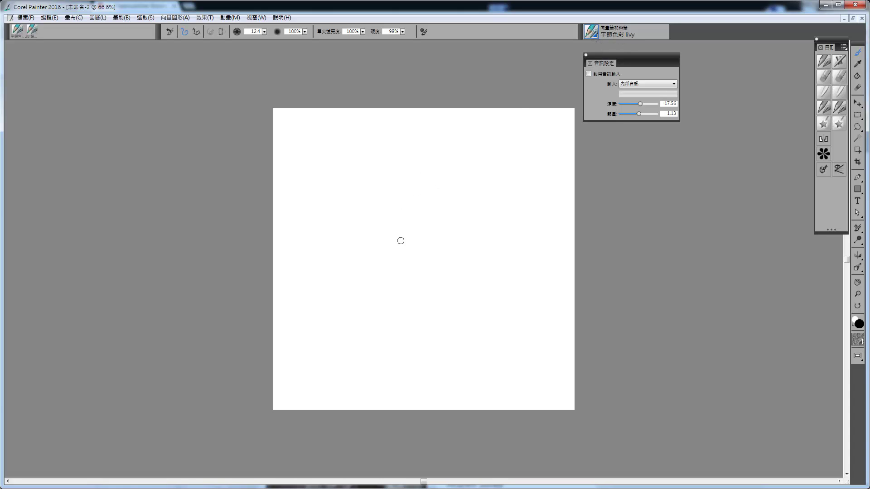
mouse_move(380, 206)
left_mouse_down()
mouse_move(366, 264)
mouse_move(398, 266)
left_mouse_up()
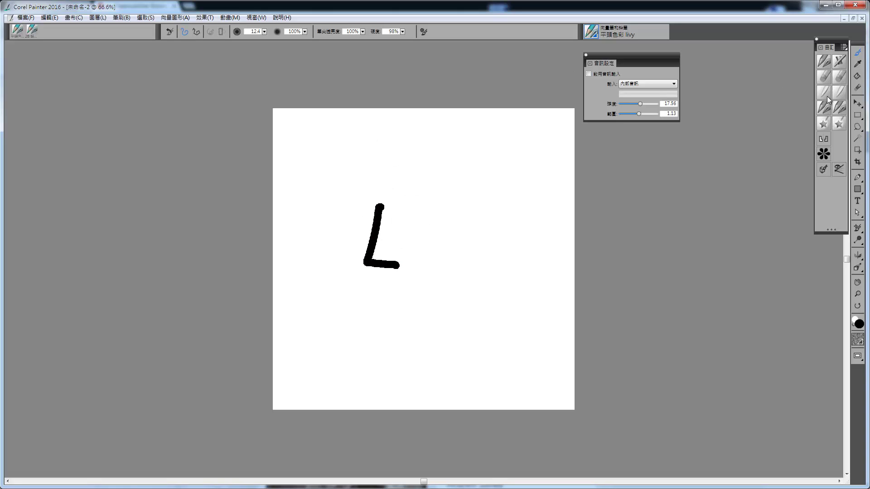
Enclose the drawn L in a rectangular selection and capture it as the brush dab.
left_click(857, 114)
mouse_move(353, 201)
left_mouse_down()
mouse_move(404, 271)
mouse_move(420, 277)
left_mouse_up()
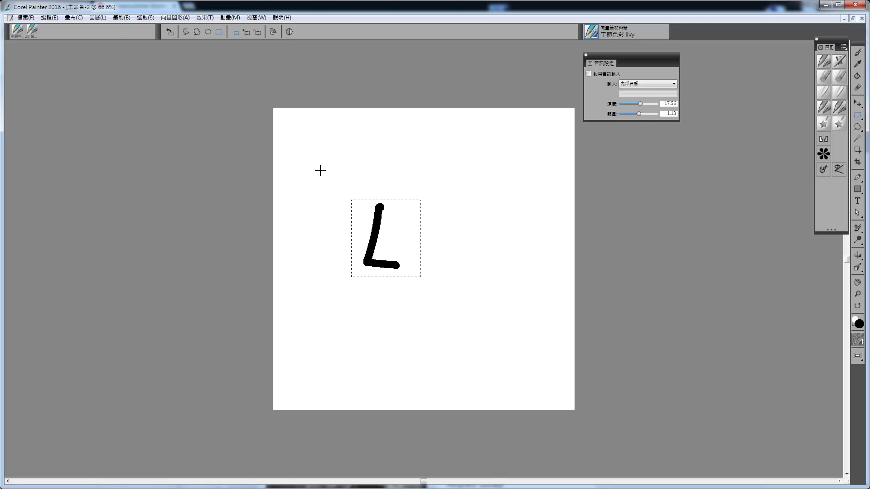
left_click(121, 17)
left_click(134, 28)
Delete the drawn L from the canvas and drop the selection.
key("ctrl+a")
key("Delete")
key("ctrl+d")
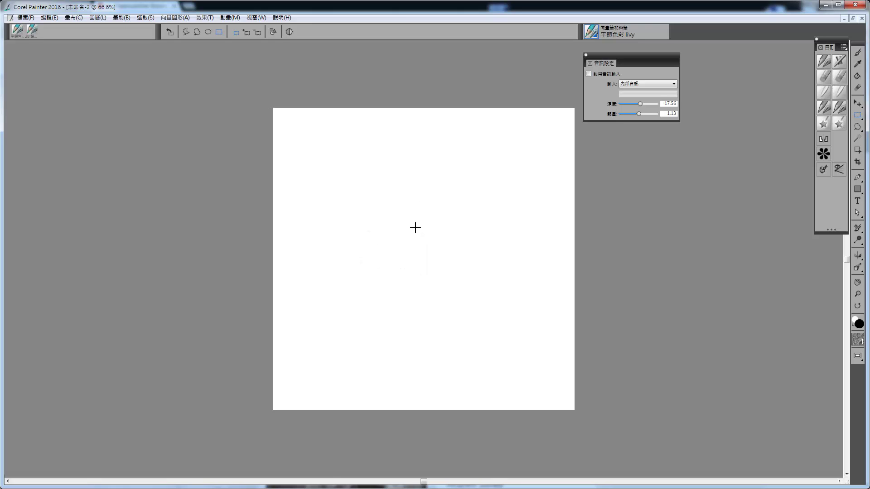
Test the captured L brush with a short curved stroke and five single stamps, raising the brush size to 36.6.
key("b")
mouse_move(401, 202)
left_mouse_down()
mouse_move(409, 194)
mouse_move(419, 217)
left_mouse_up()
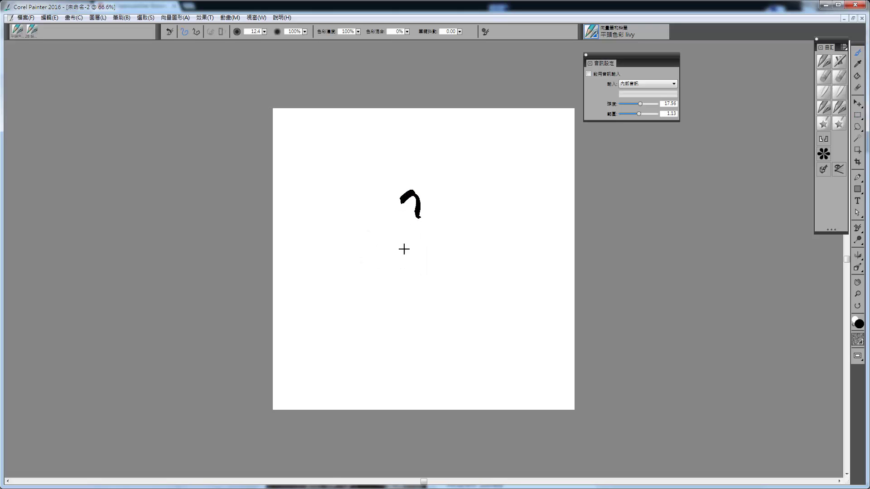
left_click(381, 218)
left_click(437, 162)
left_click(406, 247)
left_click(431, 249)
left_click(403, 287)
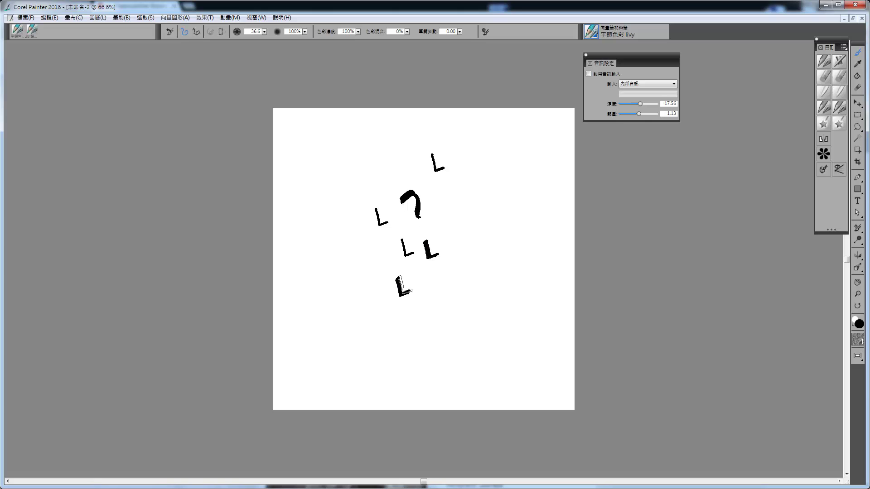
Erase all the test stamps from the canvas and deselect.
key("ctrl+a")
key("Delete")
key("ctrl+d")
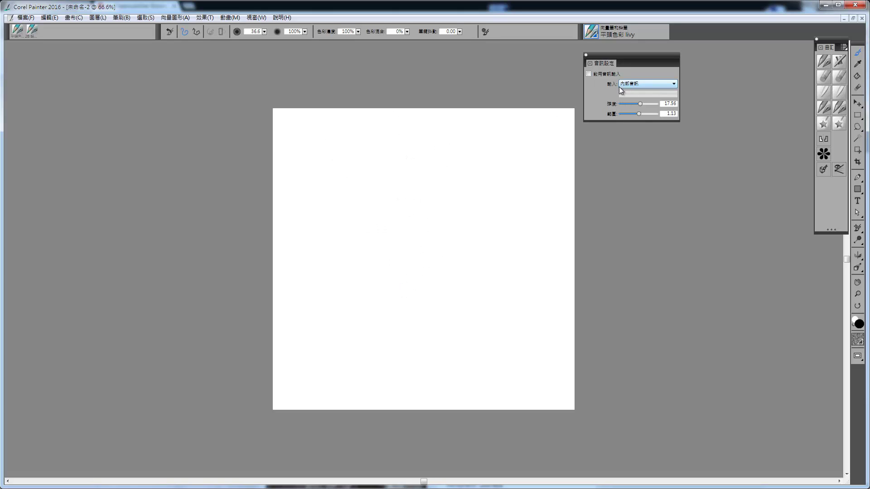
Open the General (一般) and Opacity (不透明度) brush controls and widen the General panel group.
left_click(258, 18)
mouse_move(306, 212)
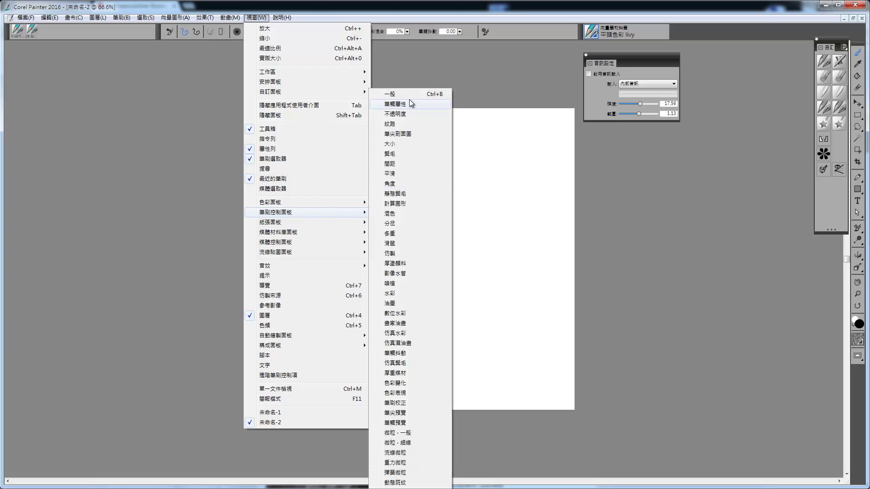
left_click(395, 94)
left_click(258, 17)
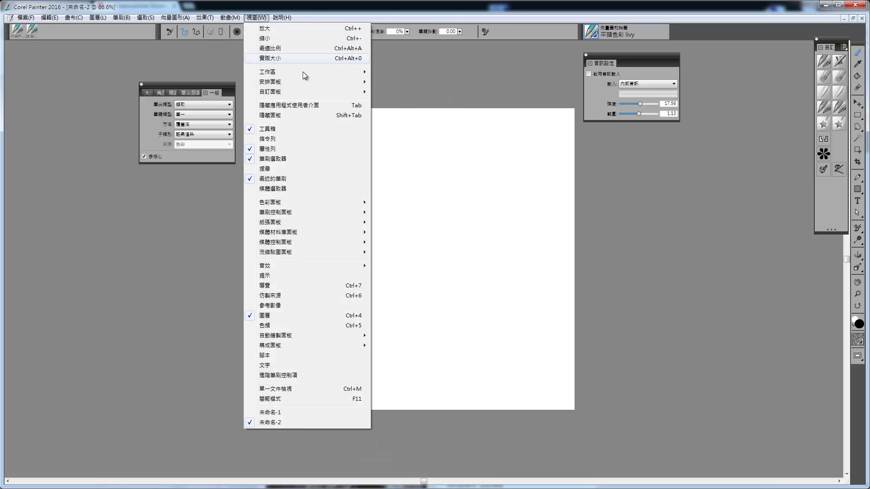
mouse_move(318, 212)
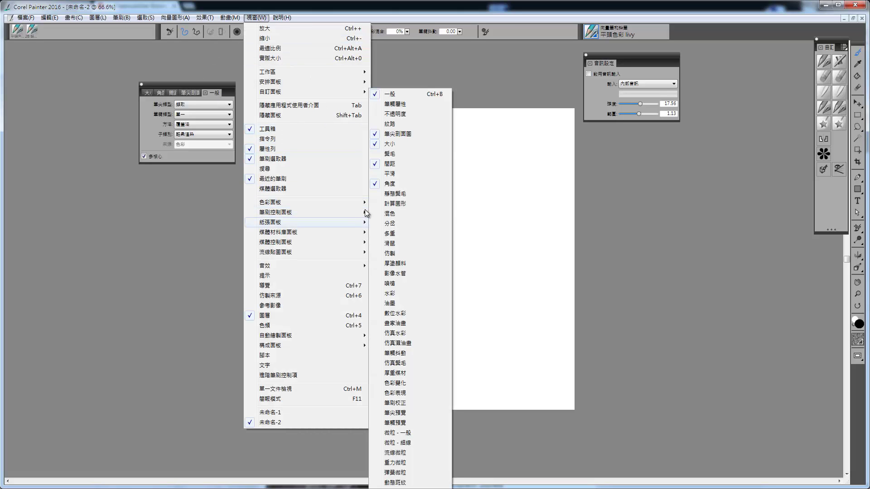
left_click(409, 115)
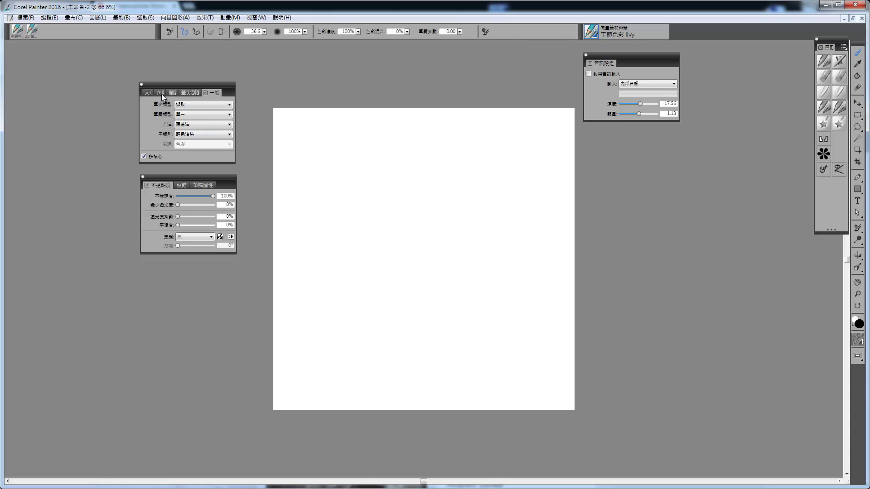
left_click_drag(234, 163, 256, 162)
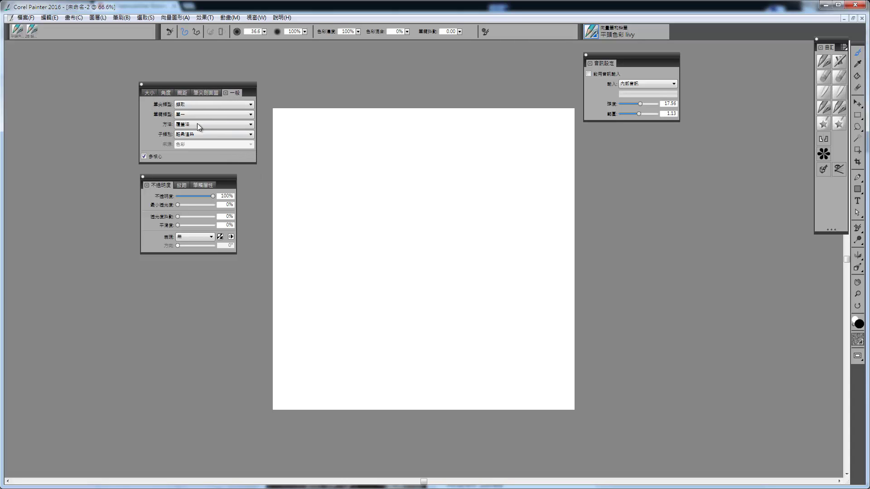
Adjust the brush's dab spacing and make its size respond to audio, with the minimum size at 0%.
left_click(149, 93)
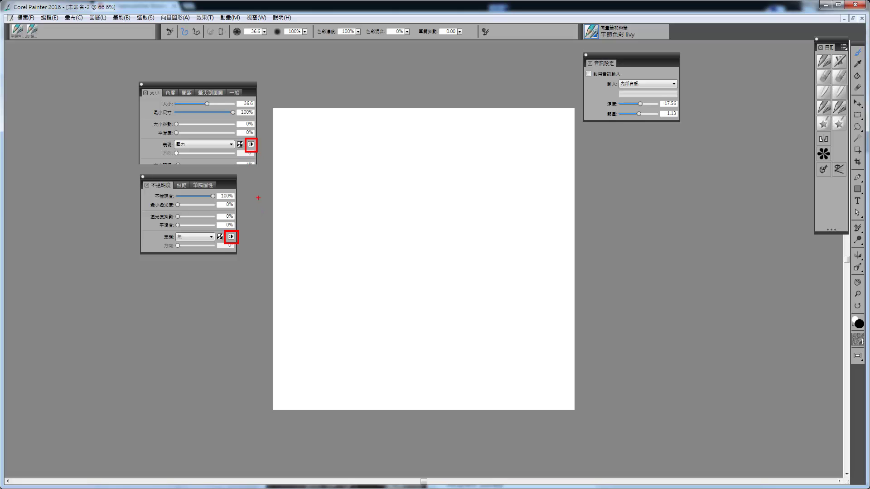
left_click(186, 93)
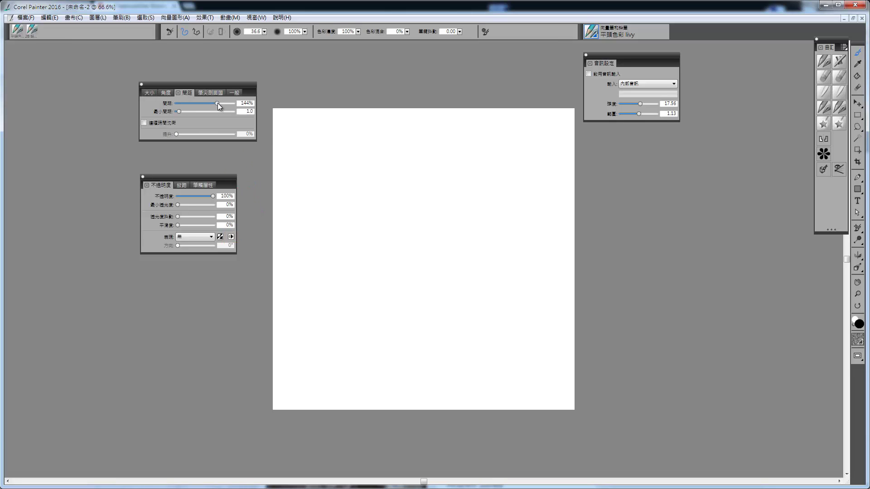
left_click_drag(218, 103, 215, 103)
left_click(152, 93)
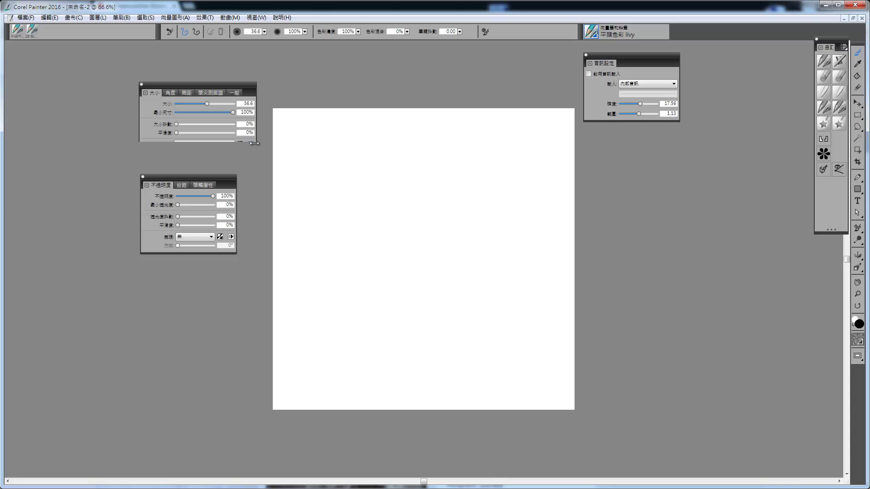
mouse_move(254, 140)
left_mouse_down()
mouse_move(257, 172)
mouse_move(224, 222)
left_mouse_up()
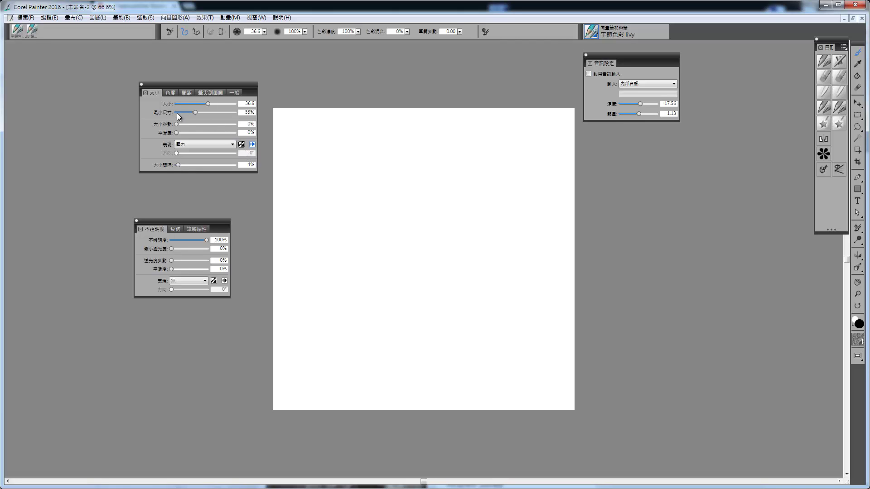
Paint eight horizontal rows of spaced L dabs down the canvas to test the brush without audio input.
left_click_drag(338, 169, 488, 171)
left_click_drag(311, 201, 469, 202)
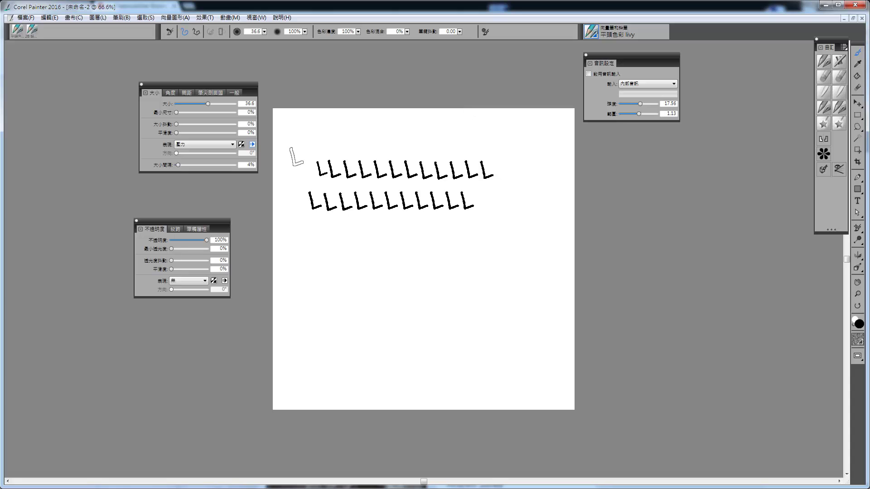
left_click_drag(299, 141, 467, 142)
left_click_drag(316, 235, 480, 237)
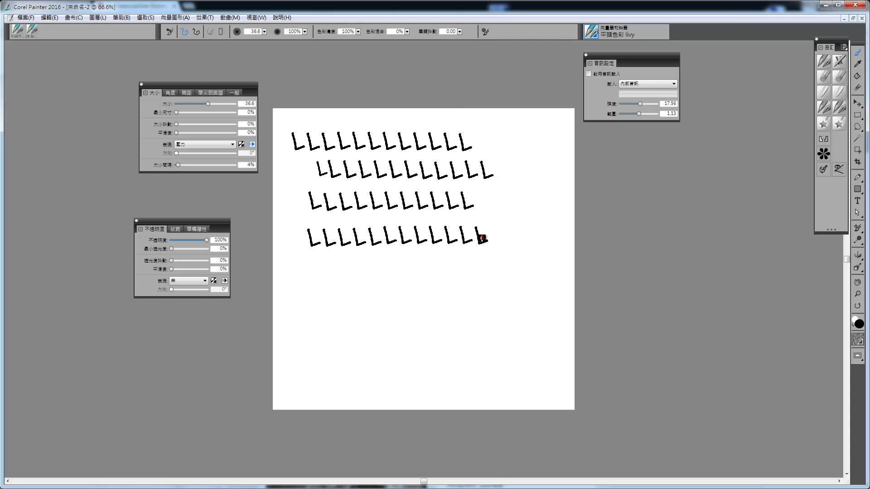
left_click_drag(295, 269, 480, 271)
left_click_drag(312, 300, 474, 304)
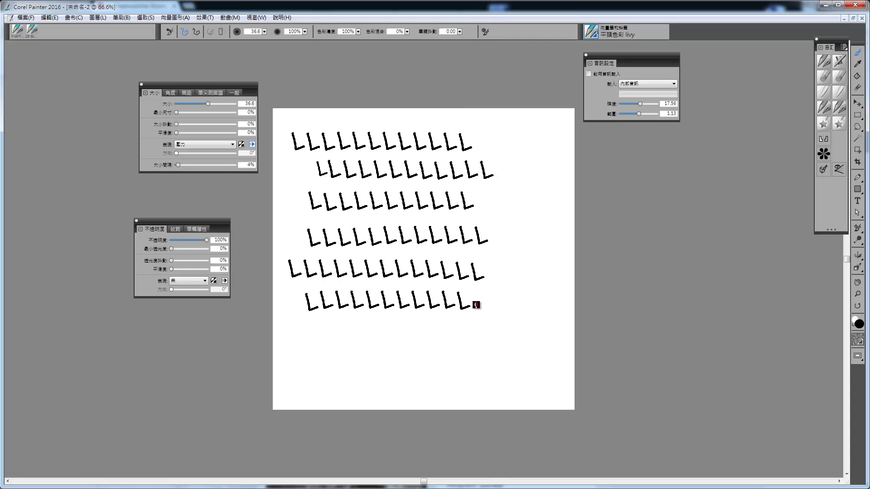
left_click_drag(308, 338, 472, 345)
left_click_drag(286, 385, 475, 375)
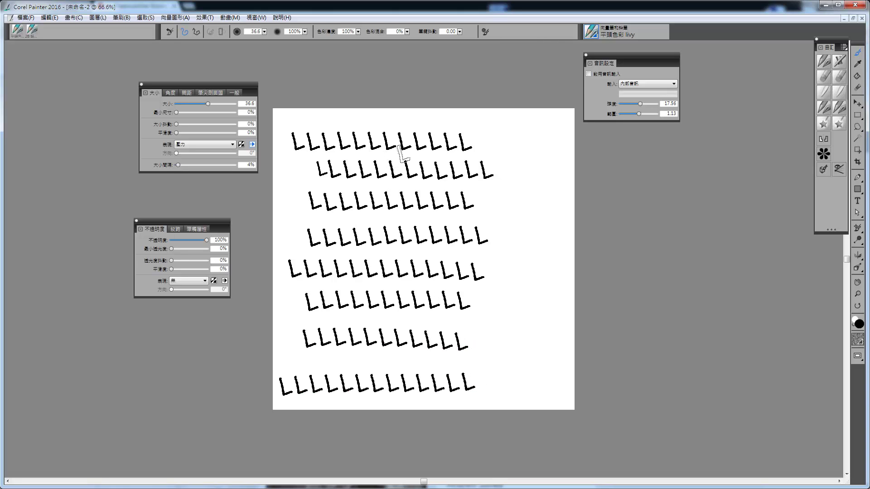
Clear the canvas and enable audio input with the microphone (麥克風) as the source.
left_click(589, 74)
key("BackSpace")
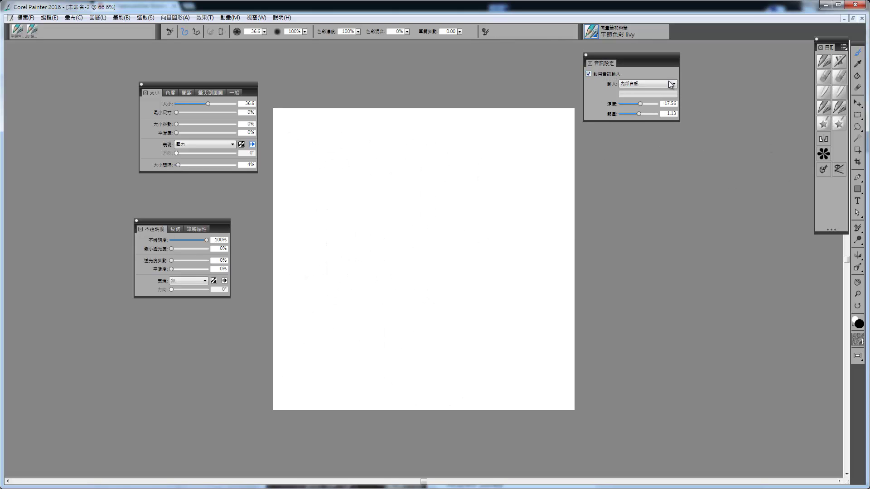
left_click(664, 84)
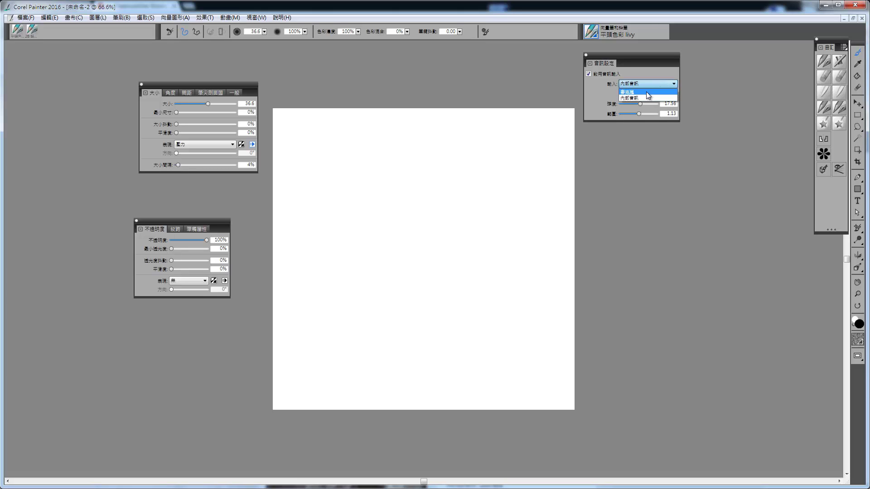
left_click(647, 92)
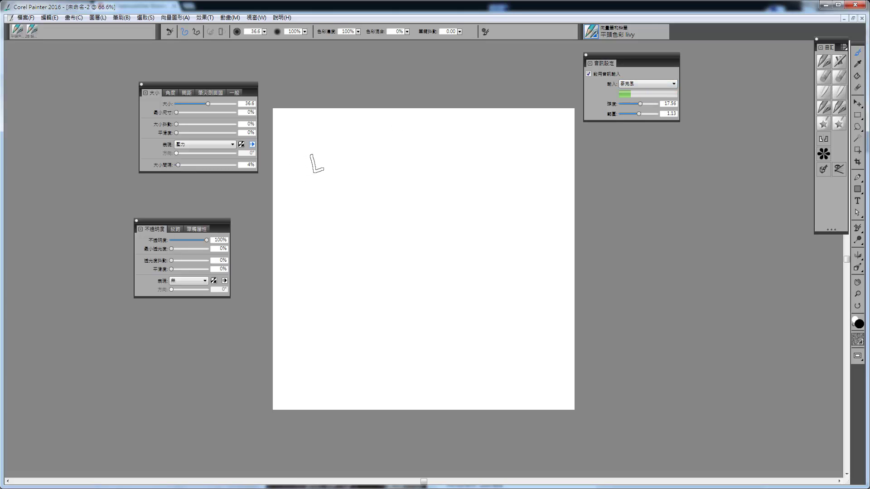
Paint test strokes across the upper canvas with the size driven by the microphone.
left_click_drag(317, 164, 517, 162)
mouse_move(309, 194)
left_mouse_down()
mouse_move(471, 190)
mouse_move(510, 196)
mouse_move(517, 206)
mouse_move(494, 220)
mouse_move(414, 232)
mouse_move(338, 234)
left_mouse_up()
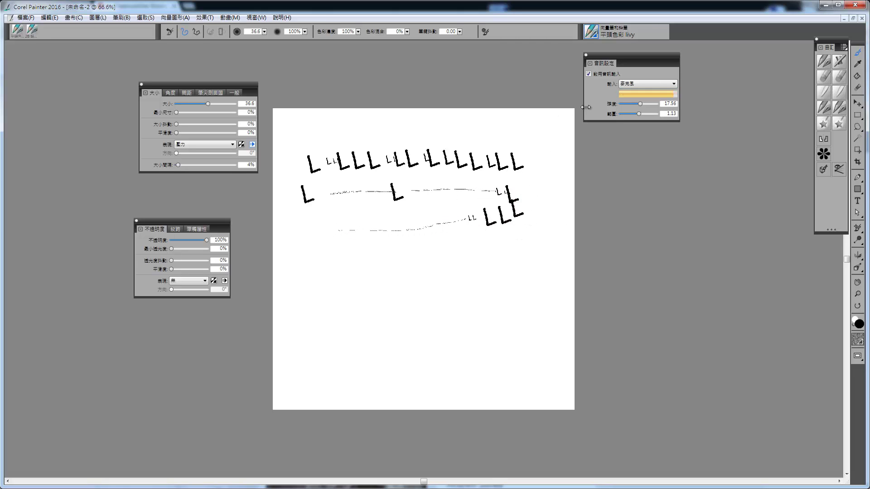
Switch the audio input to internal audio (內部音訊) and paint long winding test strokes over the canvas.
left_click(649, 85)
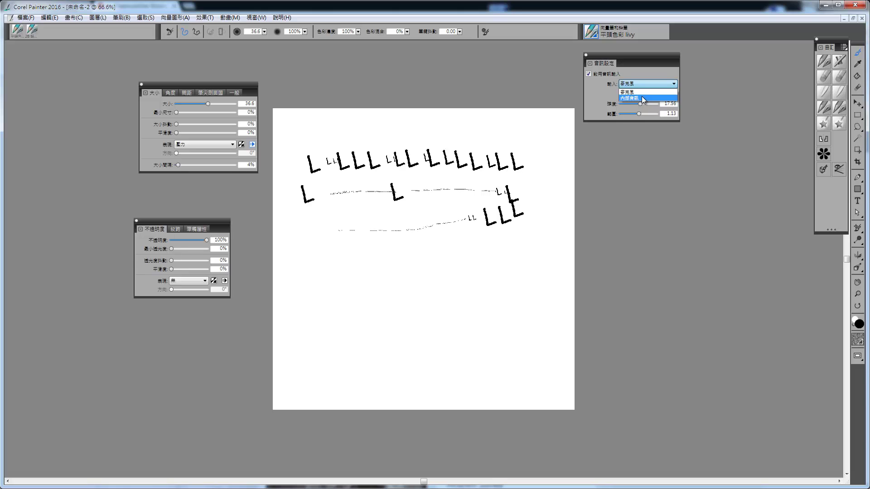
left_click(644, 98)
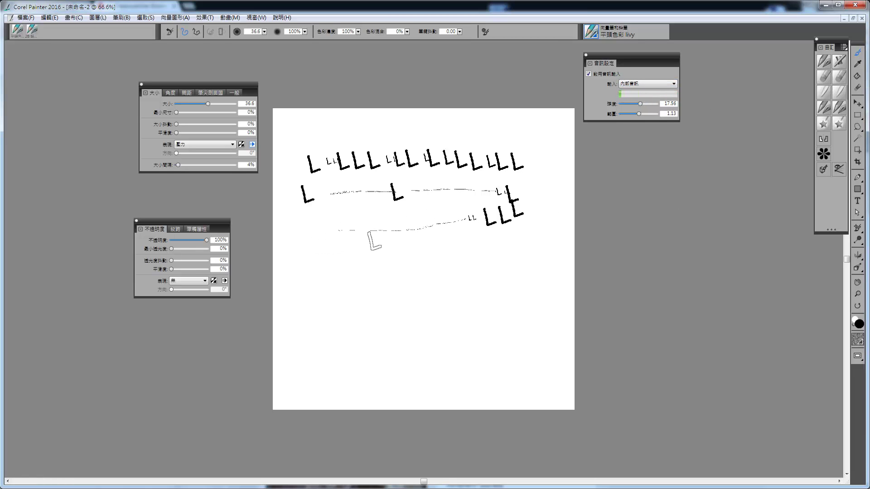
mouse_move(327, 262)
left_mouse_down()
mouse_move(479, 252)
mouse_move(466, 270)
mouse_move(324, 281)
mouse_move(346, 292)
mouse_move(501, 283)
mouse_move(524, 297)
mouse_move(314, 313)
mouse_move(480, 311)
mouse_move(536, 320)
mouse_move(334, 343)
mouse_move(342, 352)
mouse_move(497, 351)
mouse_move(498, 365)
mouse_move(312, 365)
mouse_move(301, 344)
mouse_move(303, 265)
mouse_move(332, 240)
mouse_move(467, 239)
mouse_move(536, 223)
mouse_move(536, 150)
mouse_move(310, 128)
mouse_move(301, 184)
mouse_move(328, 170)
left_mouse_up()
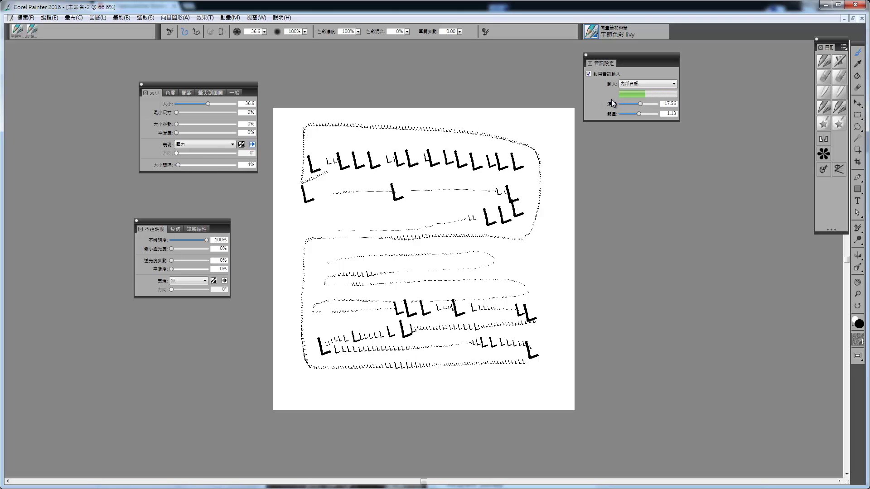
mouse_move(553, 161)
left_mouse_down()
mouse_move(554, 274)
mouse_move(551, 187)
mouse_move(505, 224)
mouse_move(518, 246)
mouse_move(544, 247)
mouse_move(528, 233)
left_mouse_up()
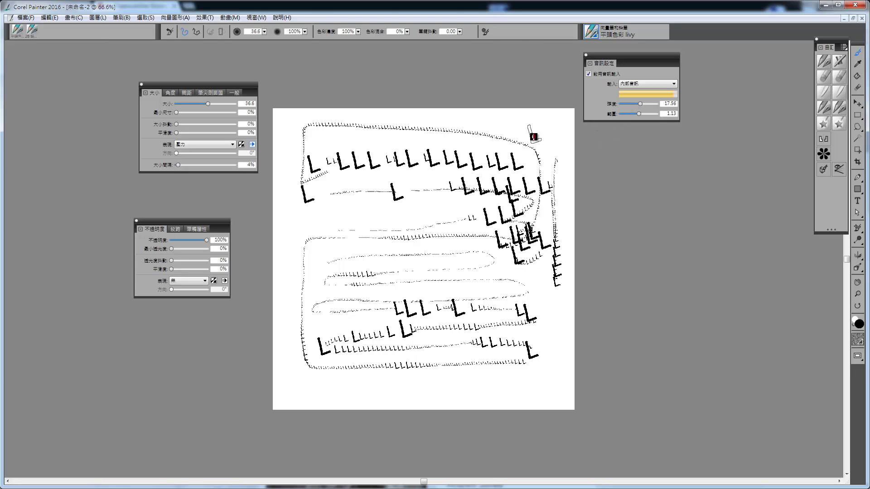
mouse_move(533, 135)
left_mouse_down()
mouse_move(341, 151)
mouse_move(343, 159)
mouse_move(504, 165)
mouse_move(335, 190)
mouse_move(470, 205)
mouse_move(359, 222)
mouse_move(334, 235)
mouse_move(472, 237)
mouse_move(484, 260)
mouse_move(378, 259)
mouse_move(347, 283)
mouse_move(510, 289)
mouse_move(405, 303)
mouse_move(386, 287)
left_mouse_up()
Clear the canvas and paint two horizontal strokes across its upper part with the size driven by internal audio.
key("ctrl+z")
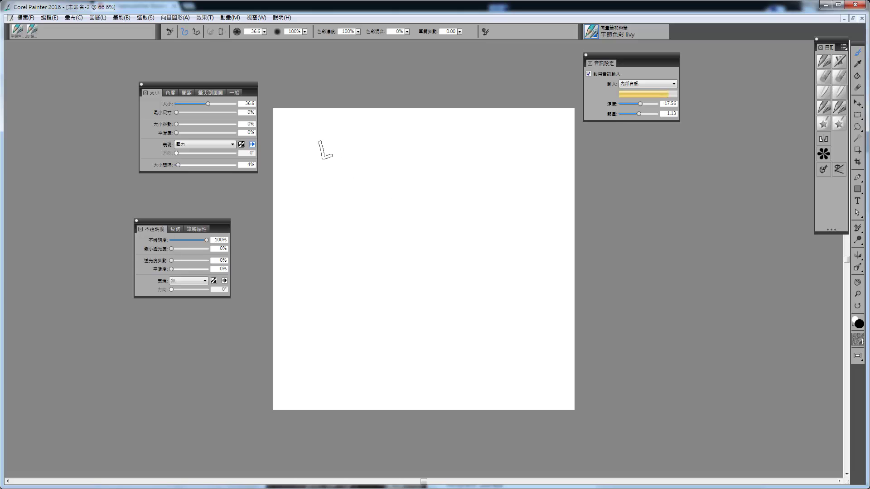
left_click_drag(295, 148, 519, 143)
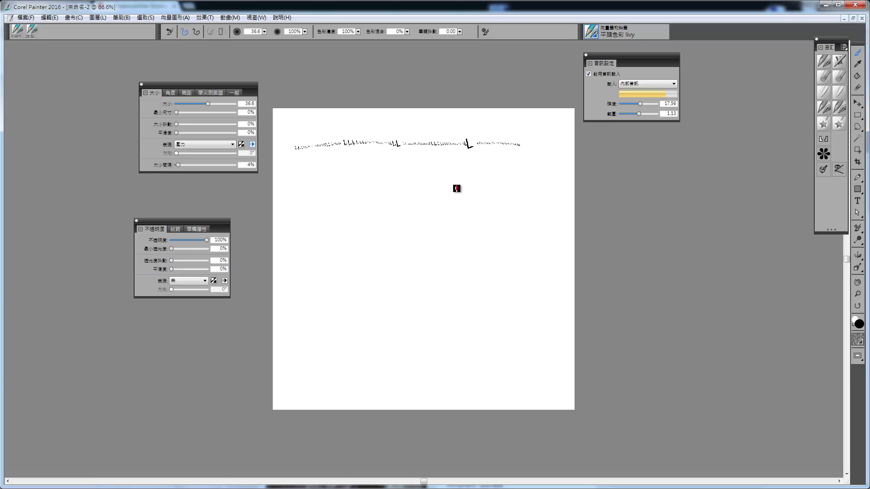
left_click_drag(307, 175, 523, 171)
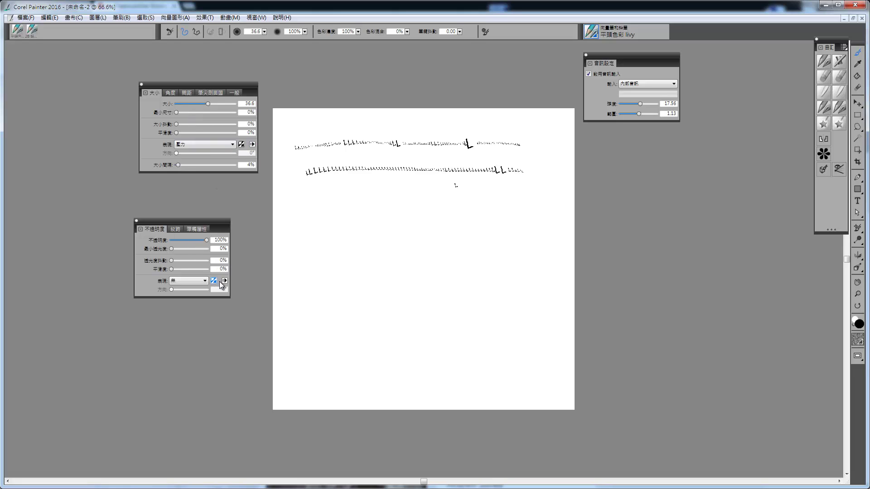
Link audio to opacity instead of size, stamp one L, and paint two L rows with minimum opacity at 100%.
left_click(311, 211)
left_click_drag(308, 231, 507, 229)
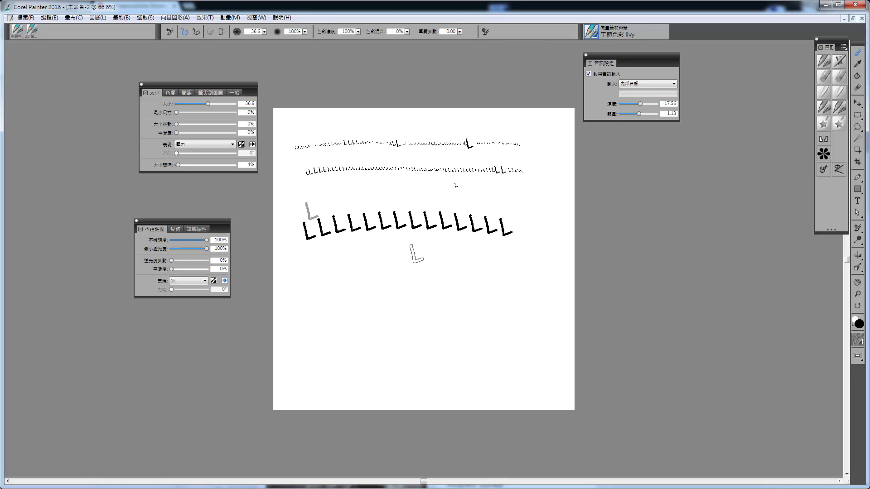
left_click_drag(342, 258, 483, 254)
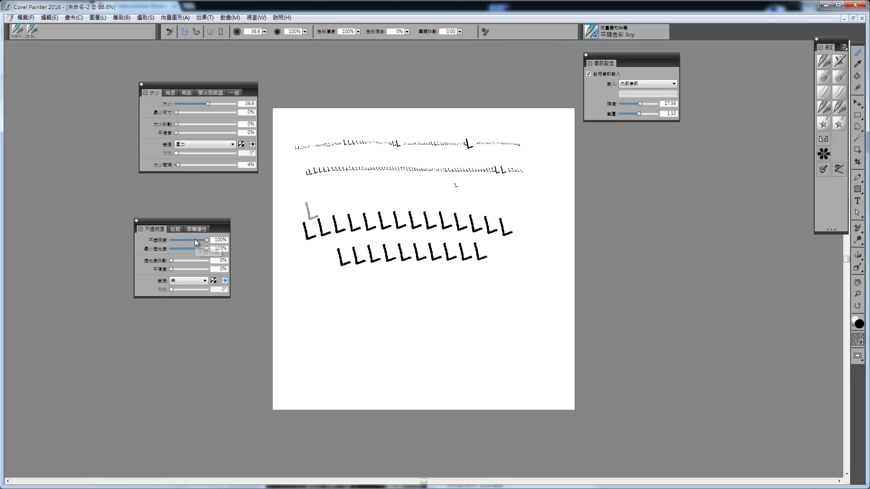
Set the opacity to 100% and paint overlapping zigzag rows of L dabs below the existing rows.
left_click_drag(195, 241, 208, 240)
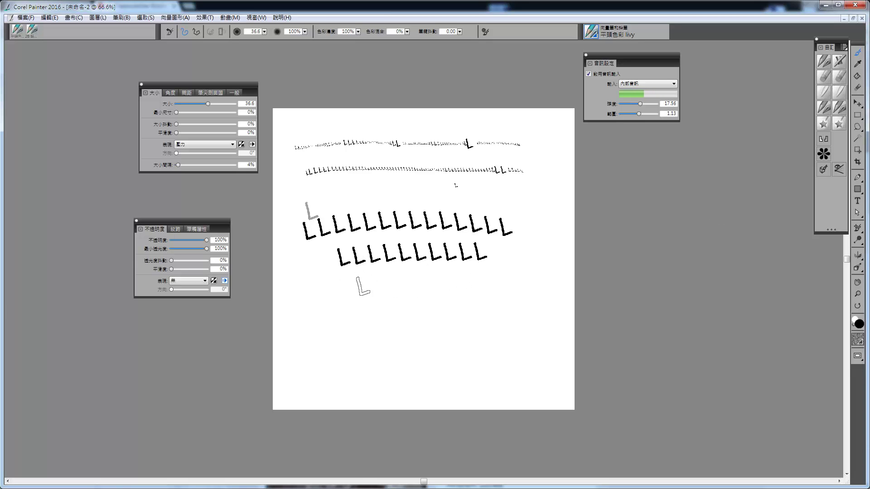
left_click_drag(492, 286, 508, 283)
mouse_move(434, 292)
left_mouse_down()
mouse_move(343, 286)
mouse_move(331, 297)
mouse_move(469, 306)
mouse_move(507, 326)
mouse_move(428, 334)
mouse_move(396, 306)
mouse_move(349, 297)
left_mouse_up()
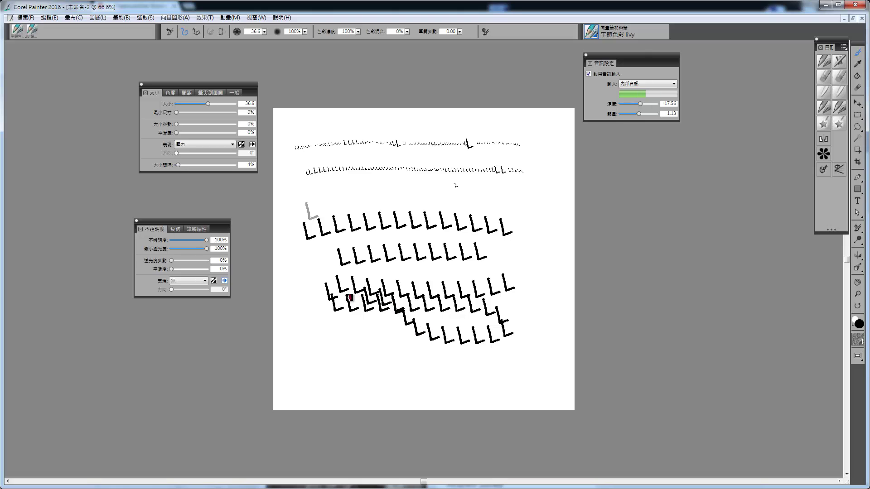
Set the minimum opacity to 19% and paint a horizontal L row followed by a winding L stroke among the existing rows.
left_click(178, 249)
left_click_drag(304, 188, 491, 186)
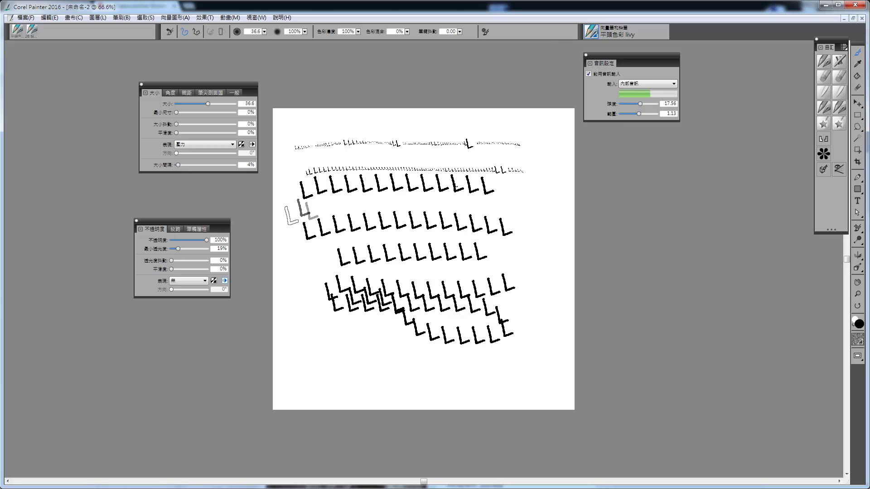
mouse_move(291, 215)
left_mouse_down()
mouse_move(347, 199)
mouse_move(439, 194)
mouse_move(530, 219)
mouse_move(505, 261)
left_mouse_up()
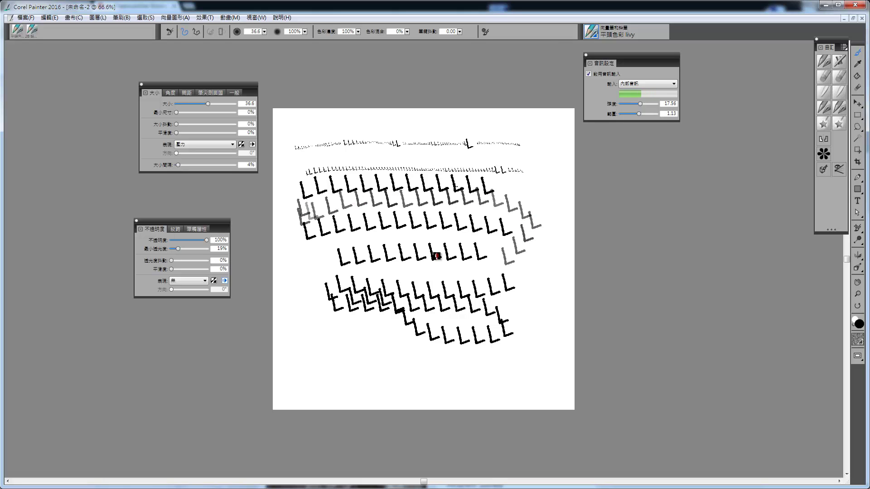
Clear the canvas and paint winding rows of L dabs across its upper half with opacity driven by internal audio.
key("ctrl+a")
key("Delete")
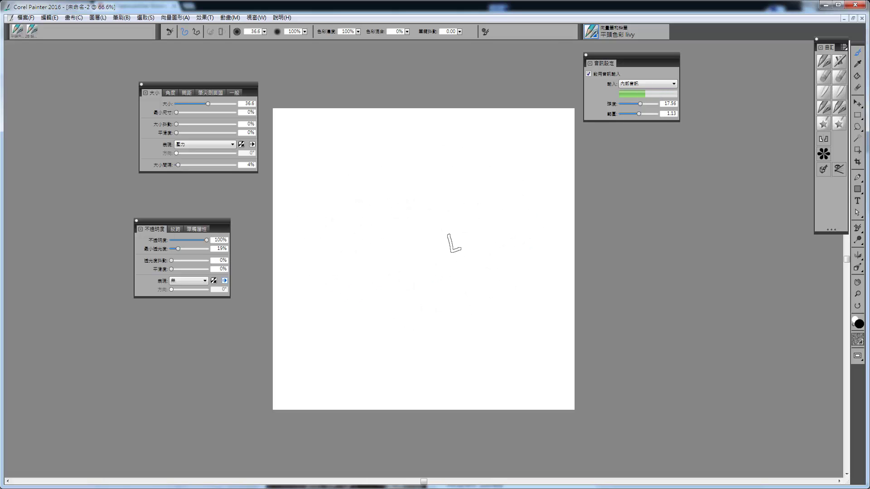
left_click_drag(324, 152, 513, 152)
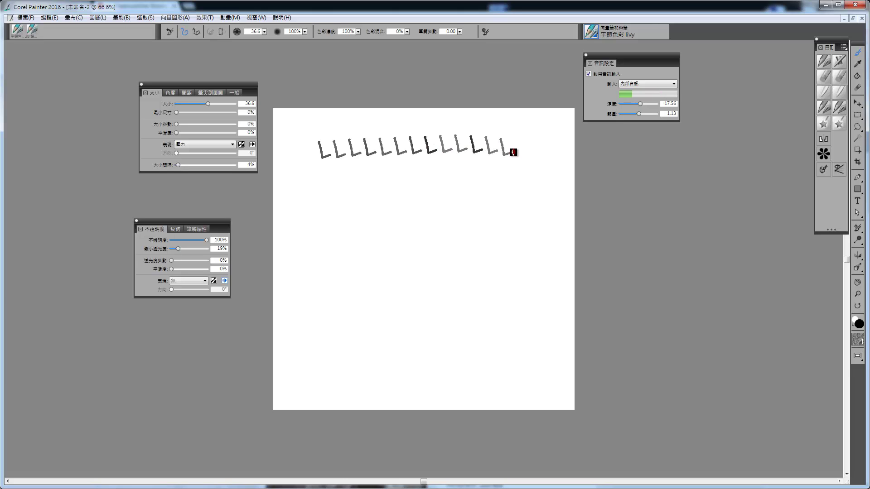
mouse_move(460, 175)
left_mouse_down()
mouse_move(317, 187)
mouse_move(299, 209)
mouse_move(473, 208)
mouse_move(517, 219)
mouse_move(524, 237)
mouse_move(347, 251)
left_mouse_up()
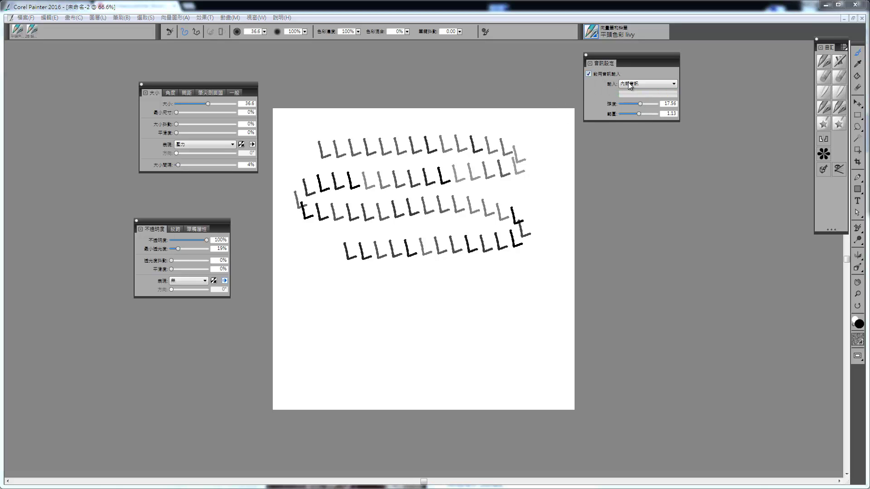
Paint an L row along the canvas's upper edge, and with audio unlinked from opacity, paint overlapping L strokes across the existing rows.
mouse_move(566, 117)
left_mouse_down()
mouse_move(447, 135)
mouse_move(313, 132)
left_mouse_up()
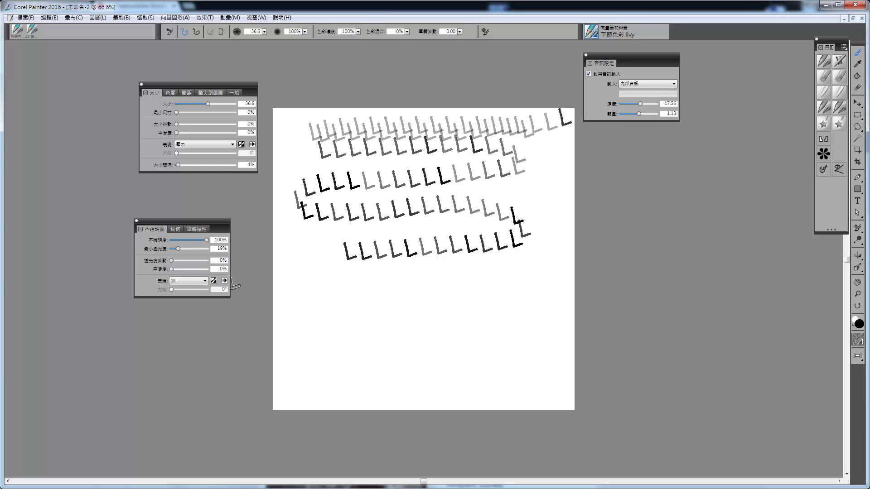
mouse_move(314, 287)
left_mouse_down()
mouse_move(401, 267)
mouse_move(519, 259)
mouse_move(444, 241)
mouse_move(437, 221)
mouse_move(346, 214)
mouse_move(426, 209)
left_mouse_up()
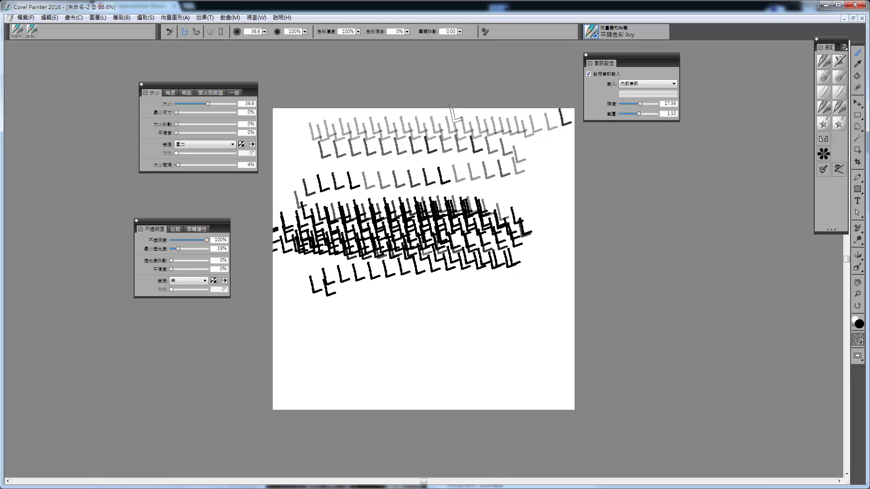
mouse_move(383, 177)
left_mouse_down()
mouse_move(377, 278)
mouse_move(341, 282)
mouse_move(308, 179)
left_mouse_up()
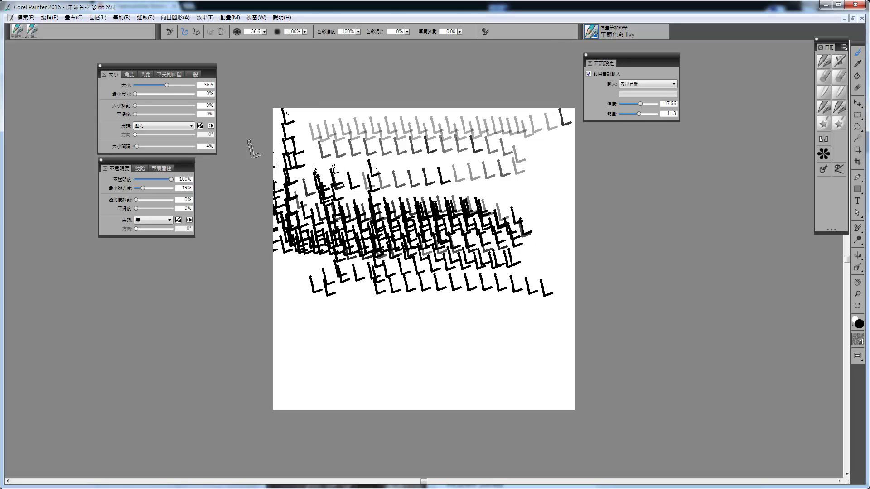
left_click_drag(292, 161, 371, 167)
Show the additional brush control panels and expand the stroke preview (筆觸預覽).
left_click(257, 18)
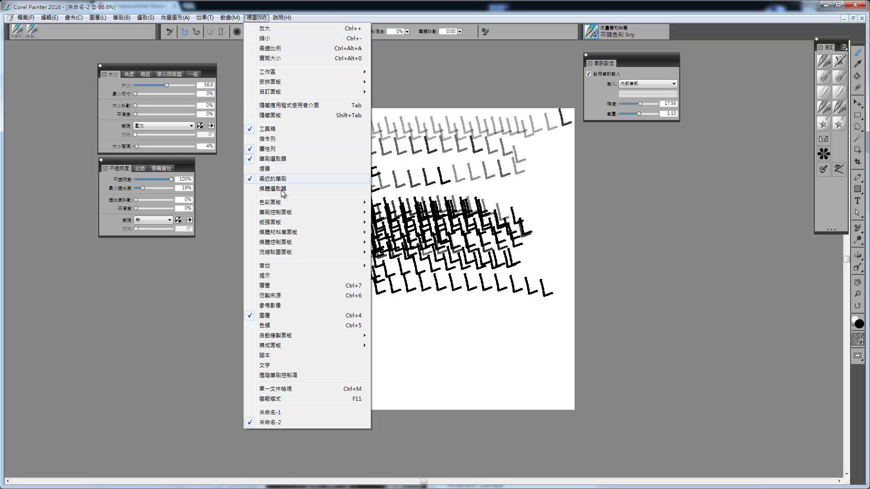
mouse_move(317, 212)
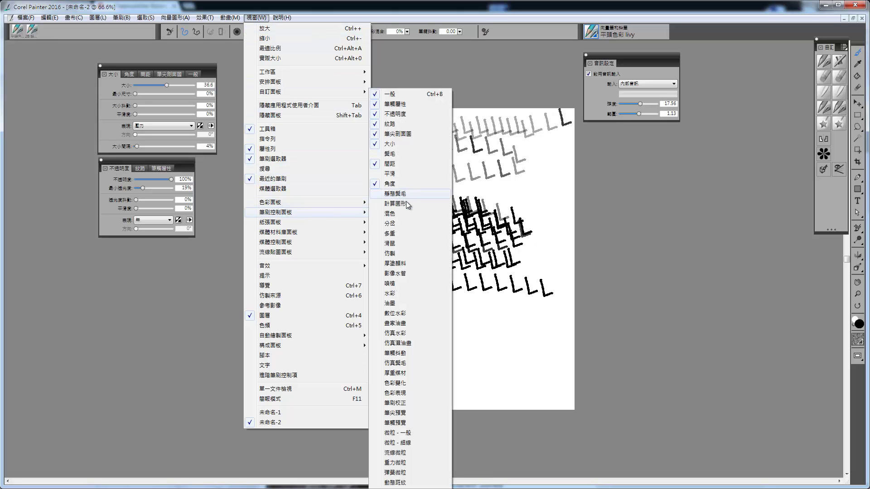
left_click(403, 274)
left_click(38, 94)
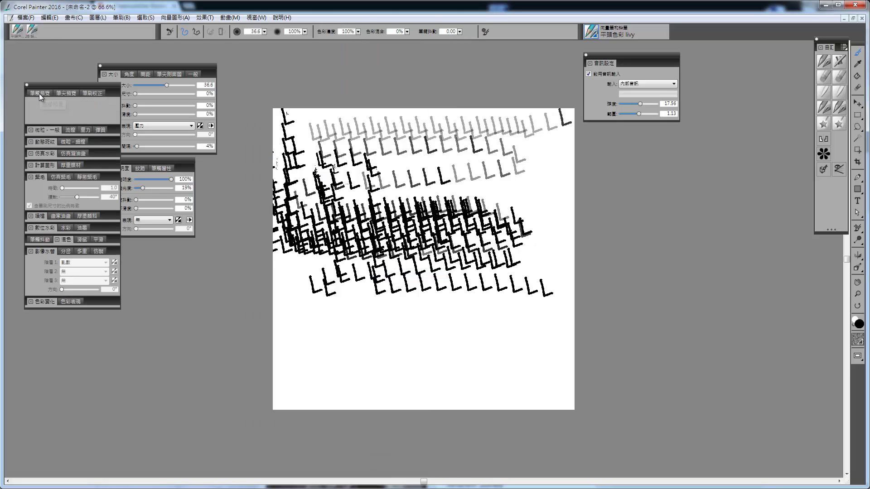
Expand the general particle settings (微粒 - 一般) and collapse the dynamic speckle, particle detail and bristle (鬃毛) settings.
left_click(46, 142)
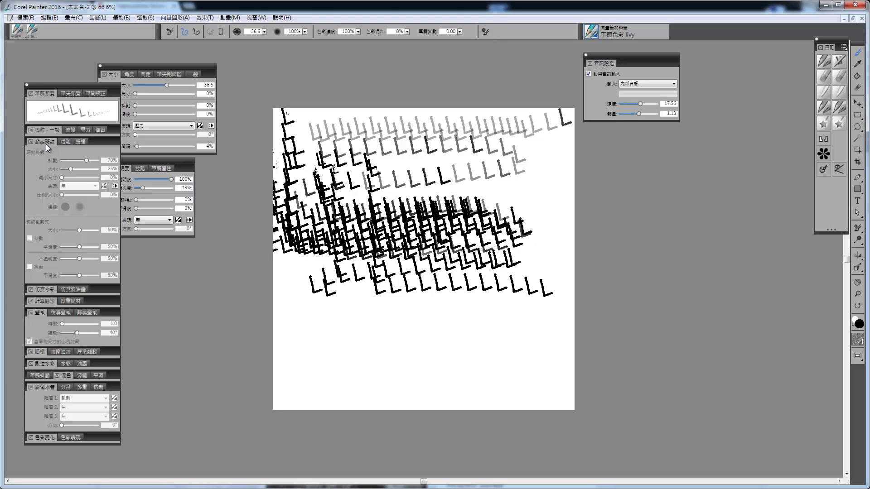
left_click(48, 131)
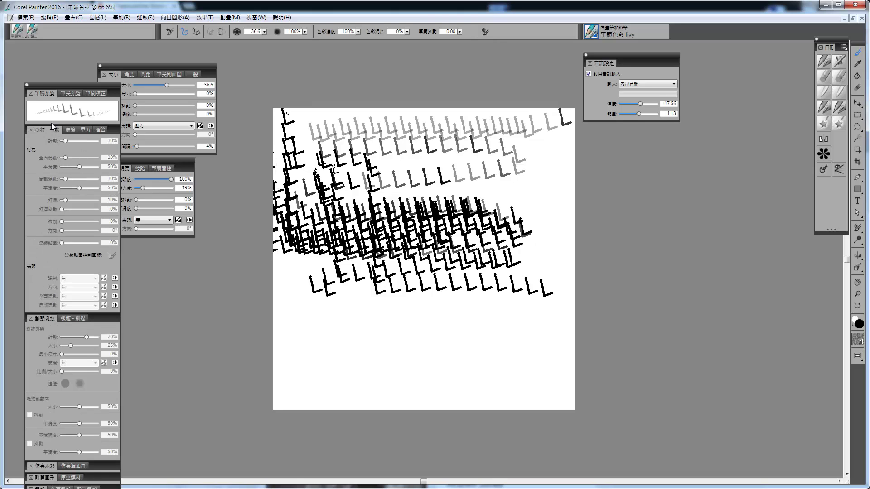
left_click(45, 319)
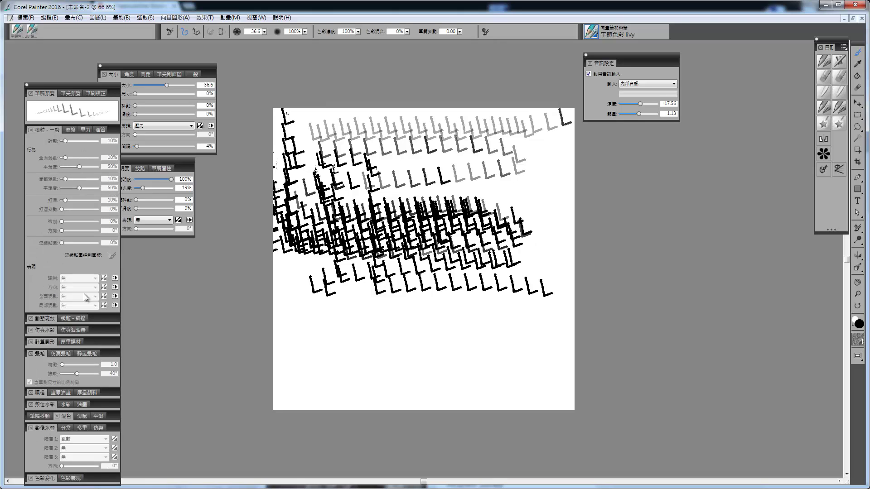
left_click(79, 318)
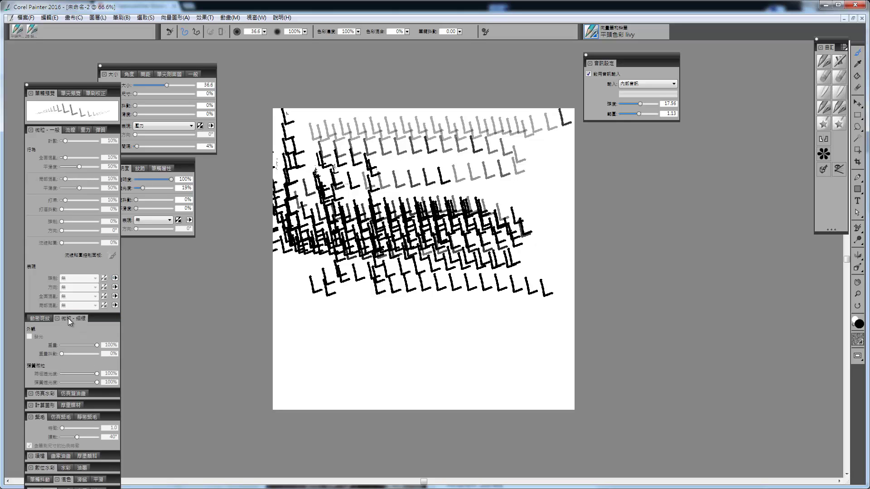
left_click(70, 318)
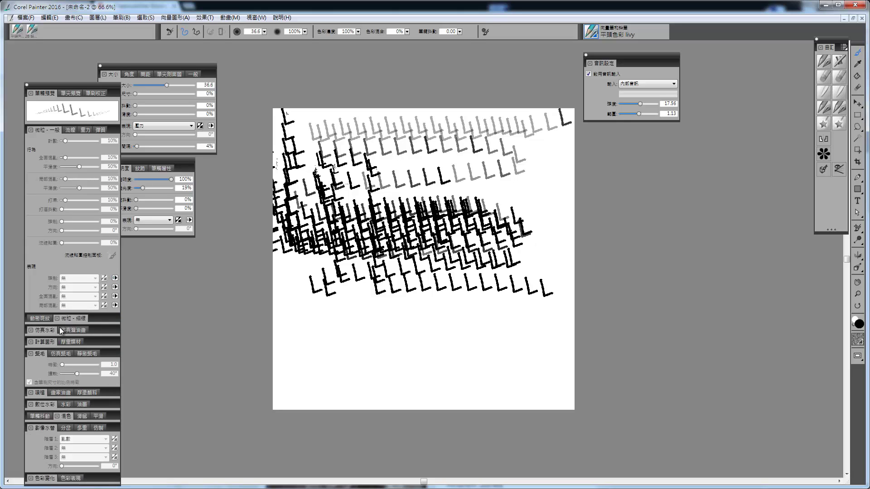
left_click(40, 354)
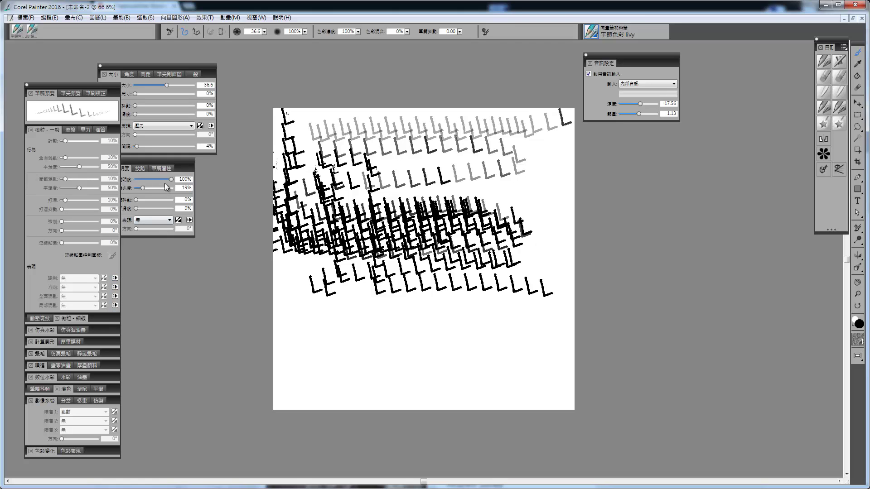
Move the opacity and size panels clear of the brush control panels and narrow the size panel.
left_click_drag(172, 161, 198, 159)
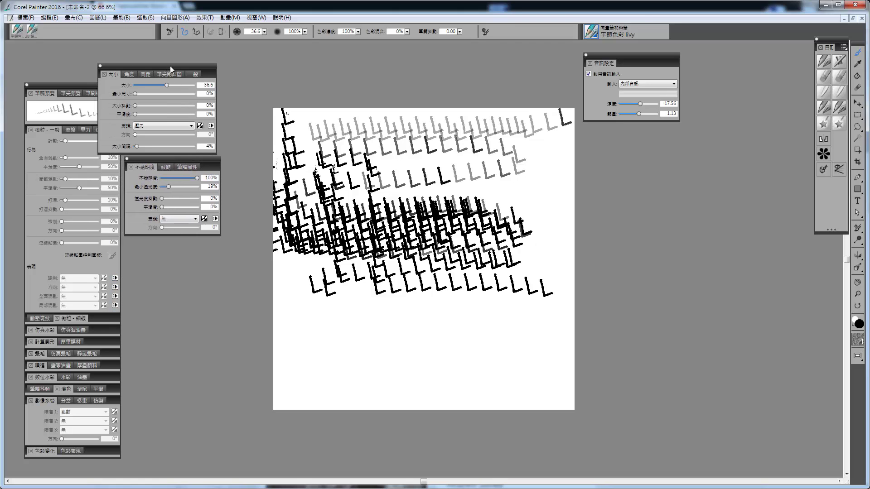
left_click_drag(170, 66, 201, 63)
left_click_drag(244, 148, 224, 147)
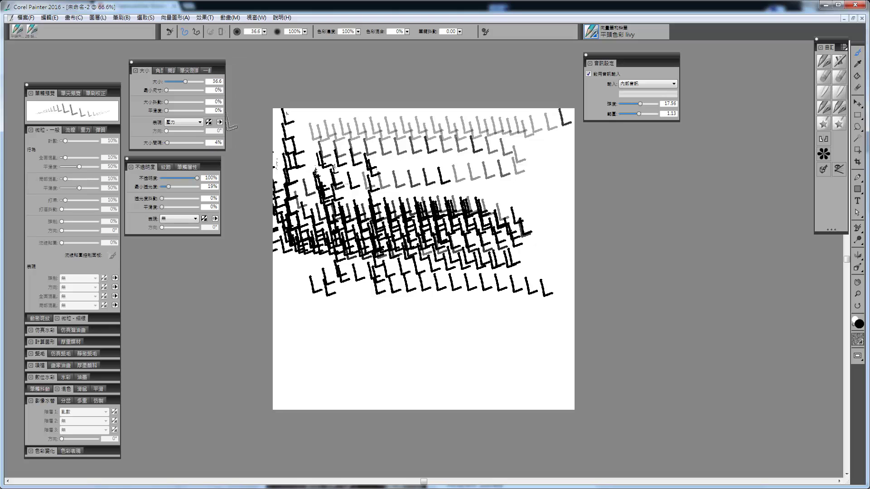
Clear the canvas of all L strokes and reset the current brush to its default settings.
mouse_move(303, 105)
left_mouse_down()
mouse_move(319, 141)
mouse_move(356, 165)
left_mouse_up()
key("ctrl+a")
key("Delete")
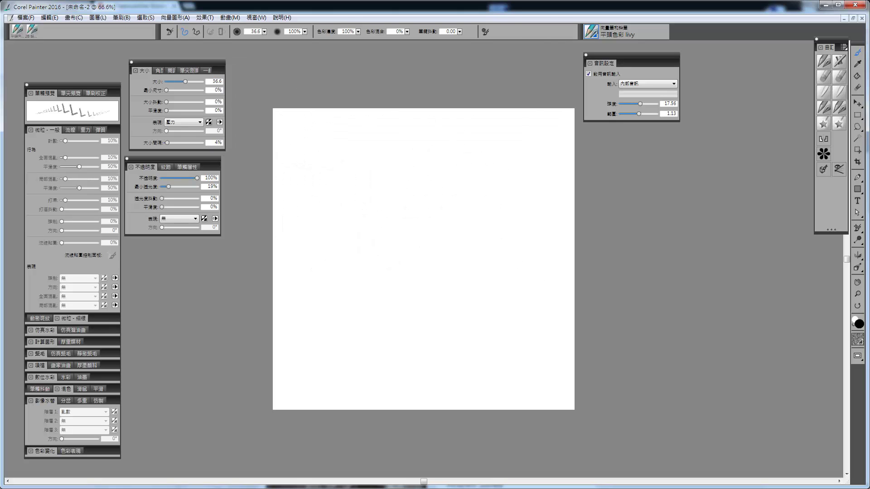
left_click(591, 33)
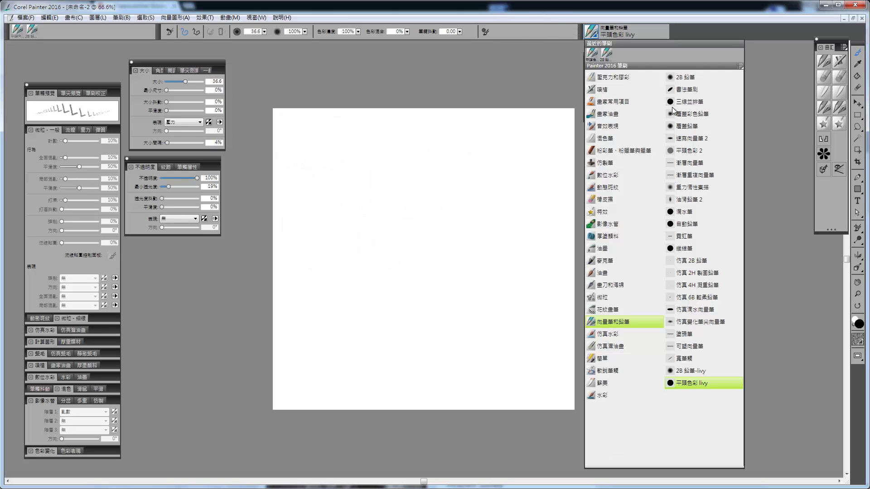
left_click(168, 30)
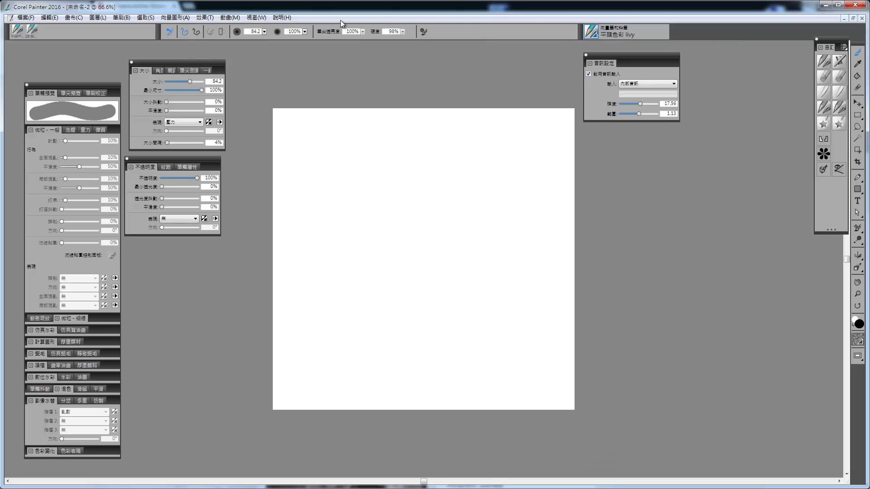
Choose the 斑紋噴槍音訊脈衝 brush from the audio expression (音效表現) category and paint a winding black stroke.
left_click(591, 33)
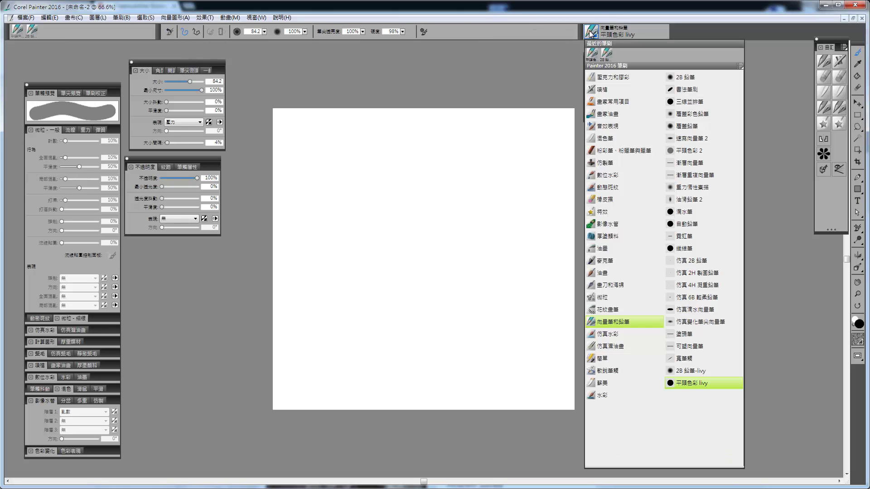
left_click(610, 128)
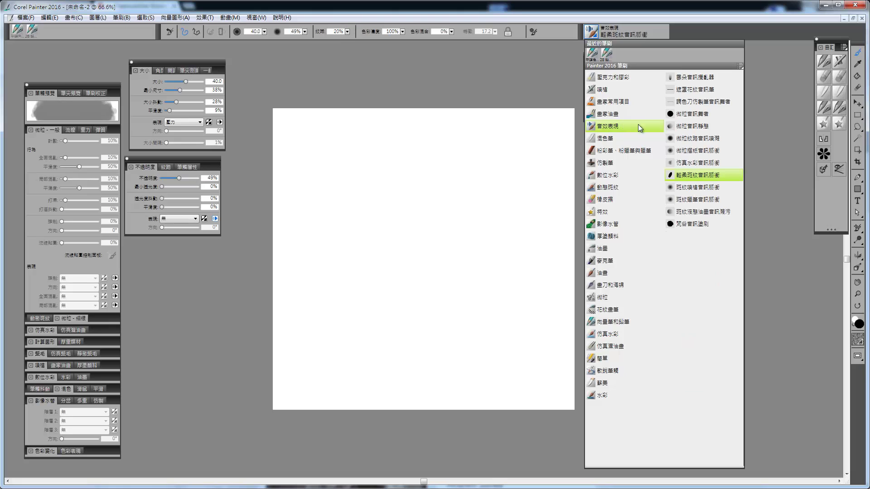
left_click(688, 194)
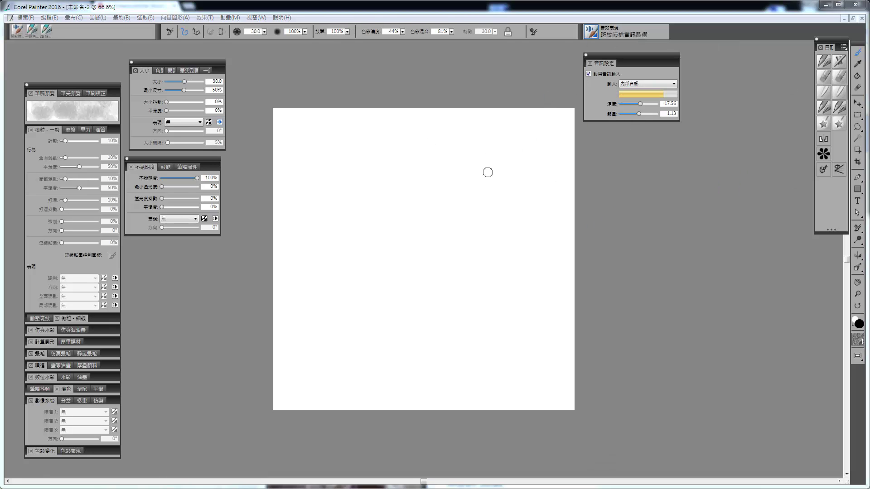
mouse_move(344, 174)
left_mouse_down()
mouse_move(480, 176)
mouse_move(501, 192)
mouse_move(395, 237)
mouse_move(329, 249)
mouse_move(466, 245)
mouse_move(474, 224)
left_mouse_up()
Pick a muted blue-violet as the painting colour and paint a winding stroke across the upper canvas.
key("ctrl+alt+1")
left_click(449, 236)
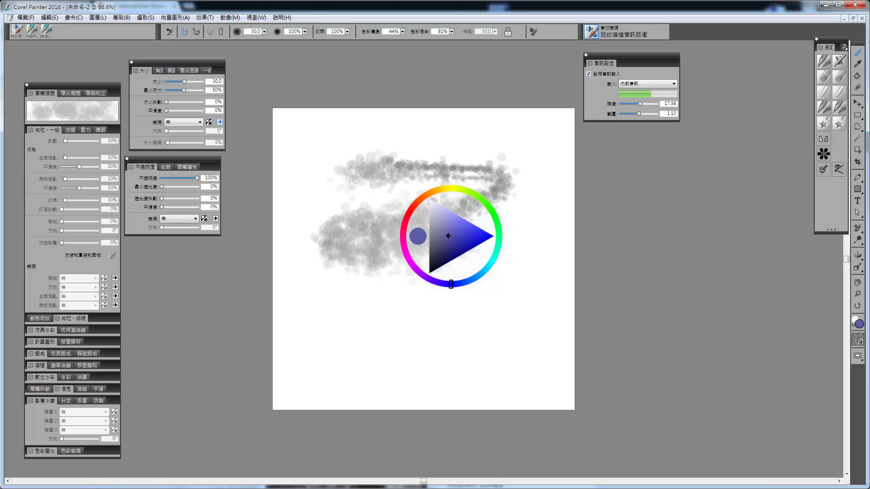
mouse_move(512, 120)
left_mouse_down()
mouse_move(468, 140)
mouse_move(383, 148)
mouse_move(323, 171)
mouse_move(422, 190)
left_mouse_up()
Clear the whole canvas, drop the selection, and paint wide winding blue-violet speckles from the upper edge down past the middle.
key("ctrl+a")
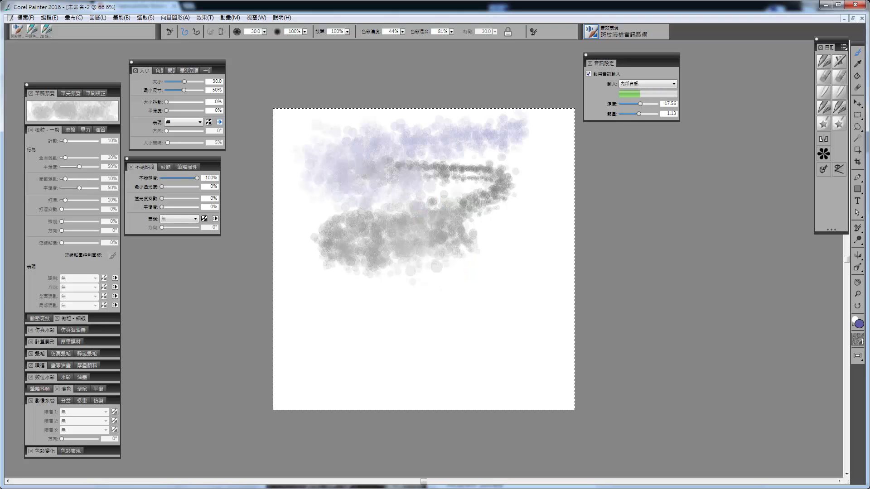
key("Delete")
key("ctrl+d")
mouse_move(512, 115)
left_mouse_down()
mouse_move(338, 161)
mouse_move(416, 180)
mouse_move(515, 189)
mouse_move(486, 216)
mouse_move(342, 235)
mouse_move(417, 250)
mouse_move(509, 249)
mouse_move(485, 282)
mouse_move(421, 270)
mouse_move(340, 278)
mouse_move(528, 274)
mouse_move(355, 260)
mouse_move(448, 287)
mouse_move(521, 295)
mouse_move(322, 306)
mouse_move(478, 317)
left_mouse_up()
Choose the 遮罩花紋音訊筆 audio brush and paint looping, winding pattern strokes over the speckles.
left_click(601, 38)
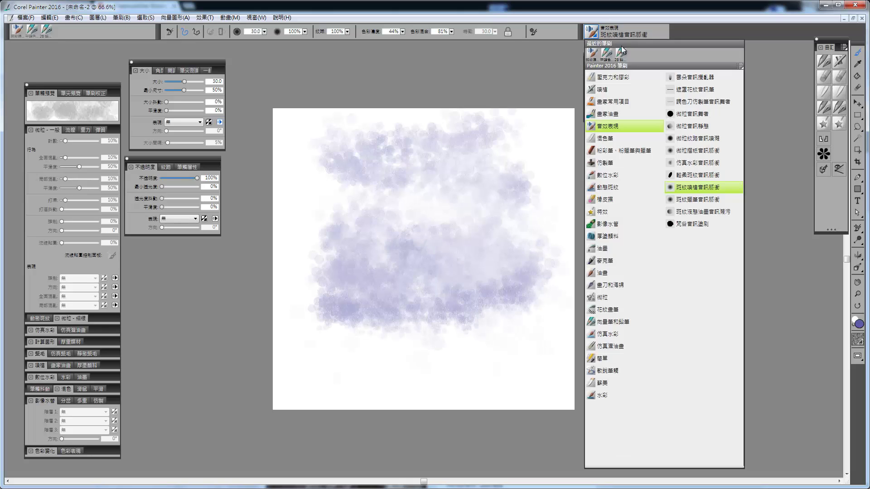
left_click(697, 91)
mouse_move(540, 144)
left_mouse_down()
mouse_move(505, 157)
mouse_move(371, 154)
mouse_move(352, 175)
mouse_move(491, 182)
mouse_move(533, 205)
mouse_move(355, 207)
left_mouse_up()
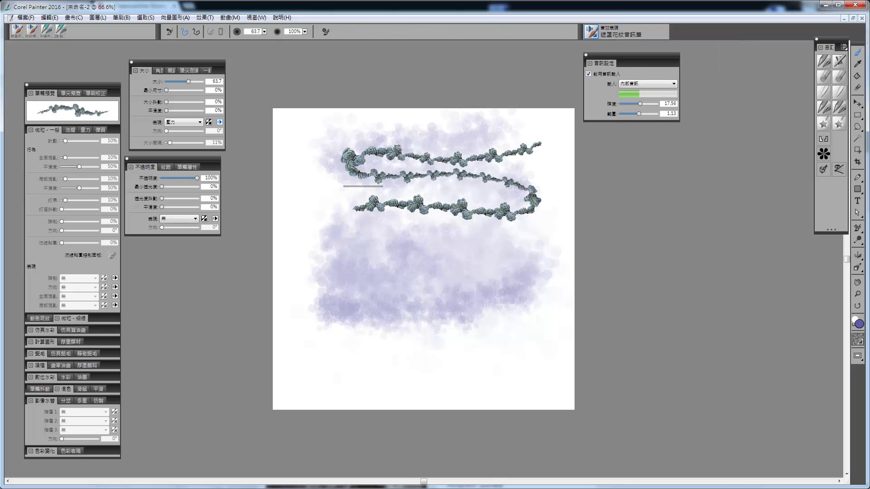
mouse_move(385, 170)
left_mouse_down()
mouse_move(336, 211)
mouse_move(430, 268)
mouse_move(486, 269)
mouse_move(480, 248)
mouse_move(533, 184)
mouse_move(563, 167)
left_mouse_up()
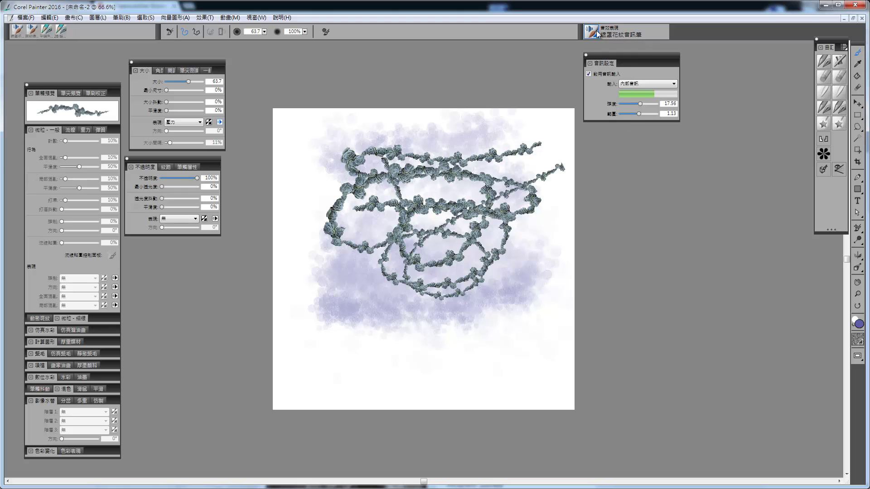
Choose the 雲朵音訊擾亂器 audio brush and paint a short stroke near the canvas's upper edge.
left_click(598, 34)
left_click(696, 78)
left_click_drag(501, 136, 478, 150)
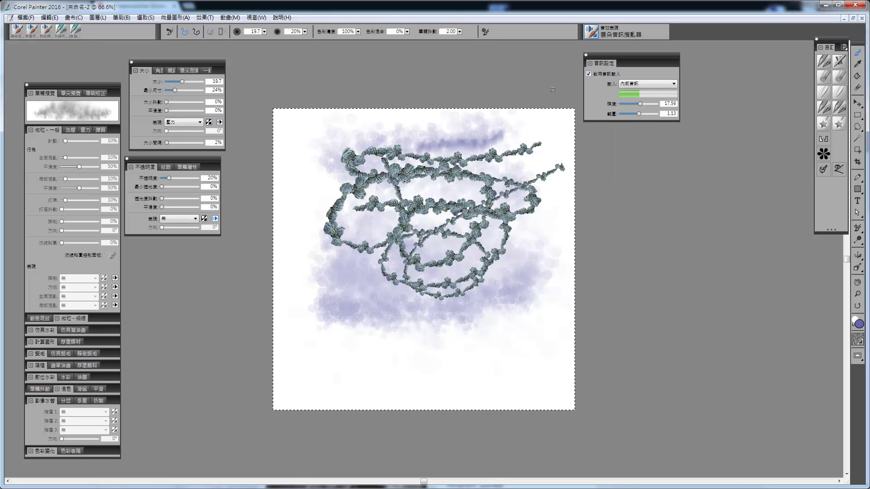
Clear the canvas, choose the 微粒音訊舞者 audio brush, and paint a long winding blue-violet ribbon down the canvas.
key("ctrl+a")
key("Delete")
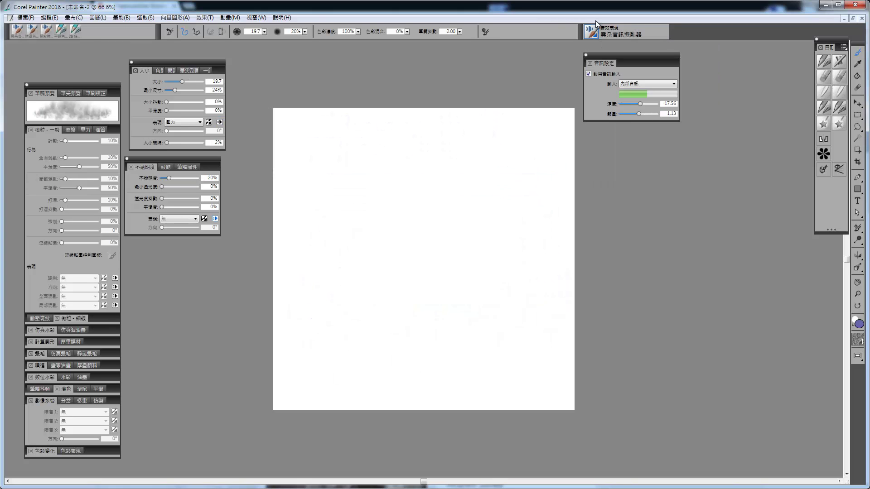
left_click(595, 36)
left_click(700, 115)
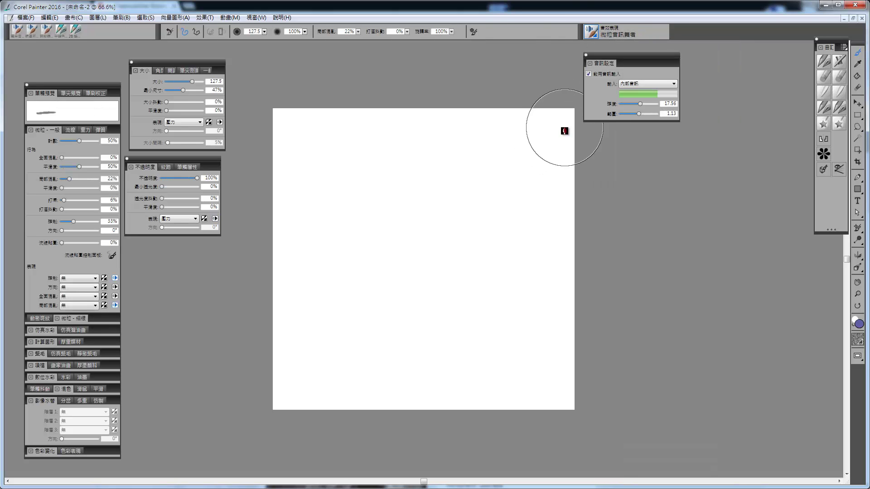
mouse_move(562, 132)
left_mouse_down()
mouse_move(459, 152)
mouse_move(351, 152)
mouse_move(309, 167)
mouse_move(301, 184)
mouse_move(326, 186)
left_mouse_up()
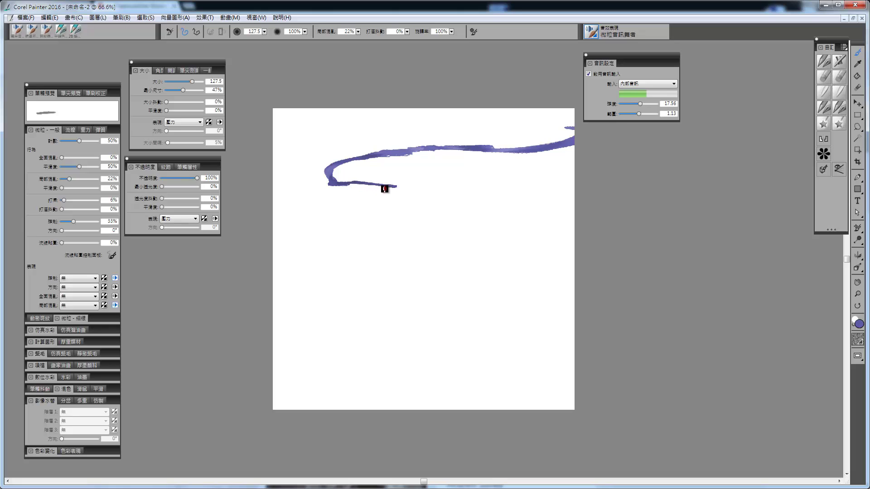
mouse_move(385, 188)
left_mouse_down()
mouse_move(503, 194)
mouse_move(517, 201)
mouse_move(517, 211)
mouse_move(465, 226)
mouse_move(322, 236)
mouse_move(318, 257)
mouse_move(361, 272)
mouse_move(462, 271)
mouse_move(520, 293)
mouse_move(510, 310)
mouse_move(346, 315)
mouse_move(321, 294)
left_mouse_up()
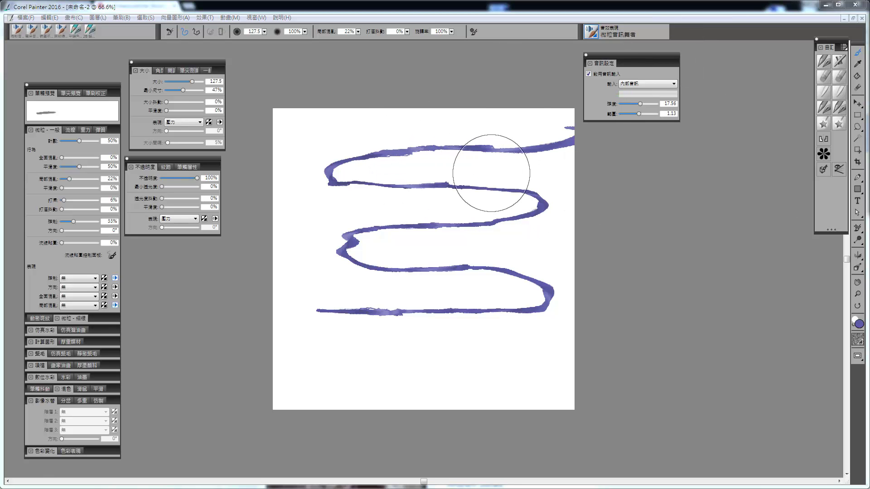
Choose the 微粒紋路音訊噴濺 audio expression brush and move the audio settings panel farther away from the canvas.
left_click(594, 35)
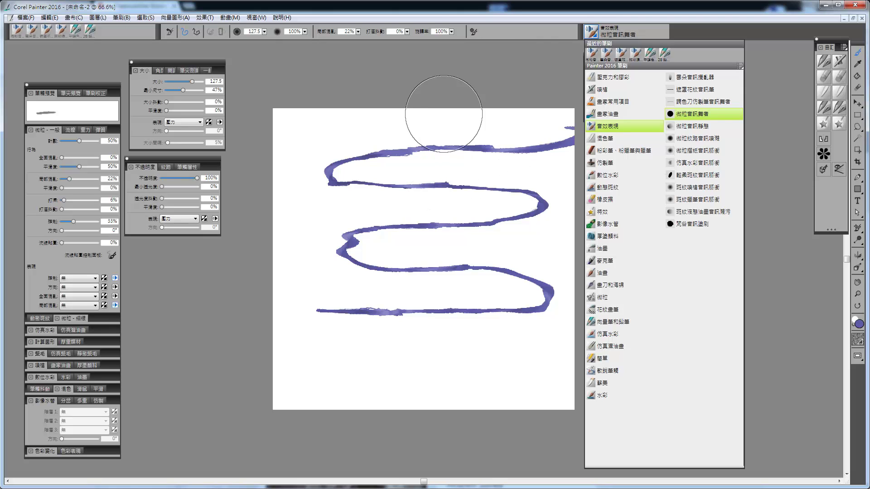
left_click(699, 144)
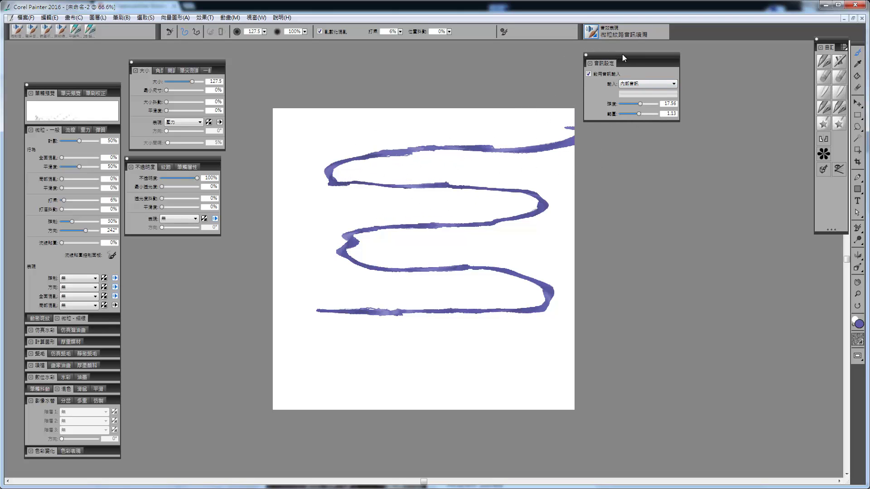
left_click_drag(623, 57, 696, 57)
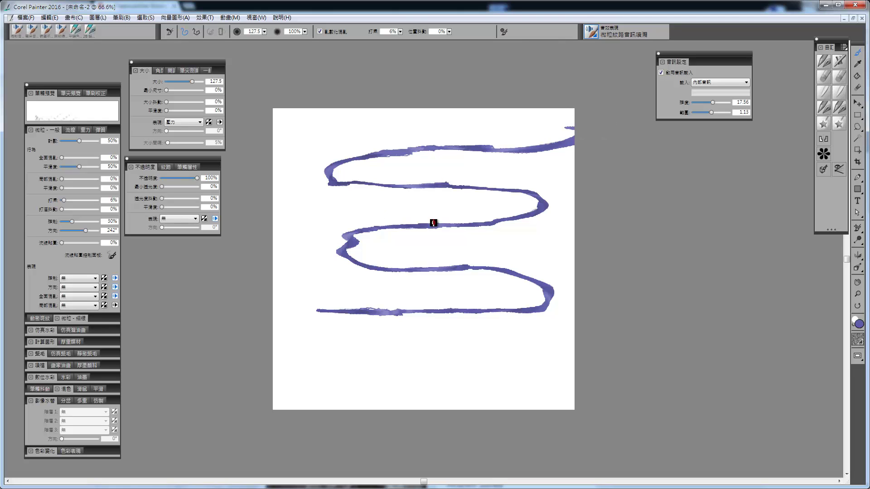
Clear the ribbon from the canvas, choose the glowing 彈簧光劍 brush from the 微粒 category, and turn the canvas solid black.
key("ctrl+z")
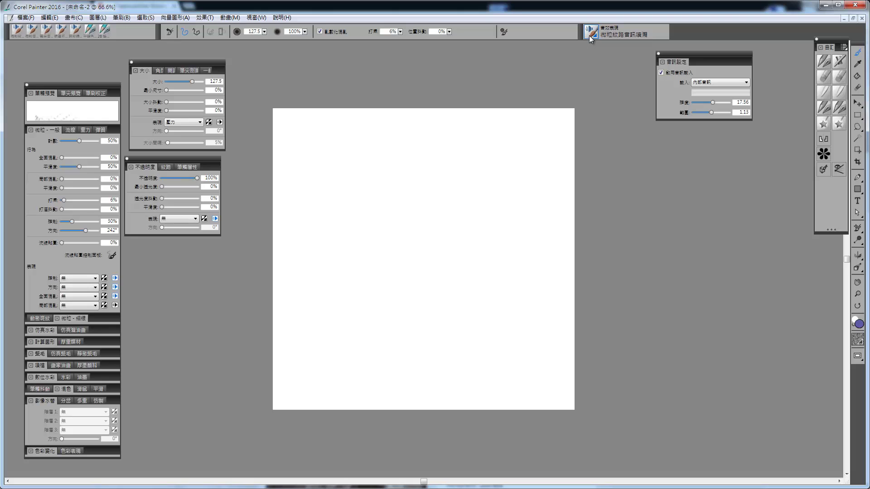
left_click(592, 36)
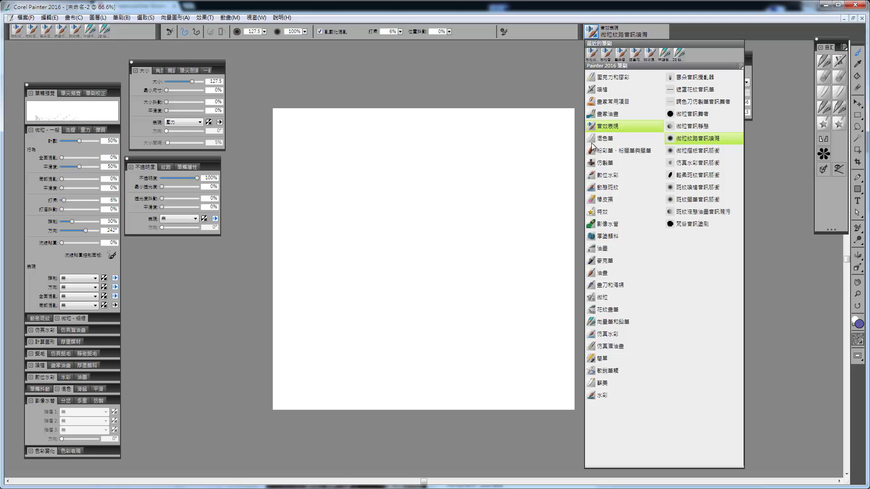
left_click(607, 297)
left_click(698, 335)
left_click(499, 78)
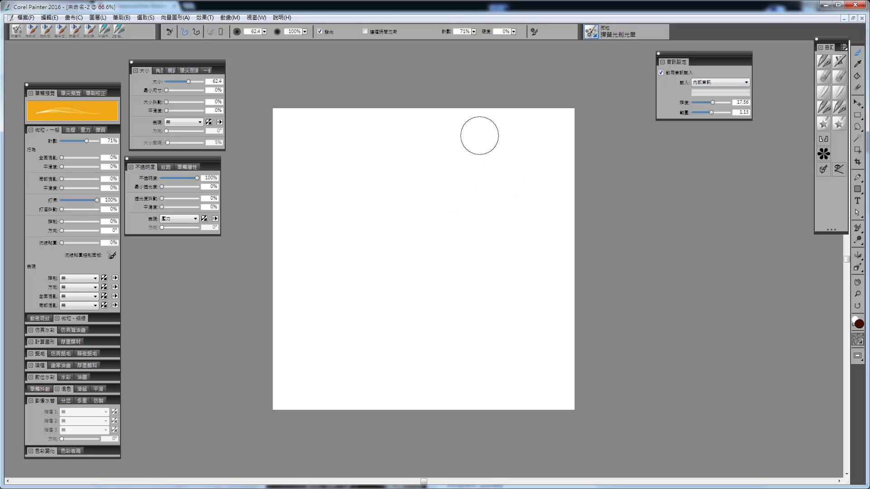
key("ctrl+z")
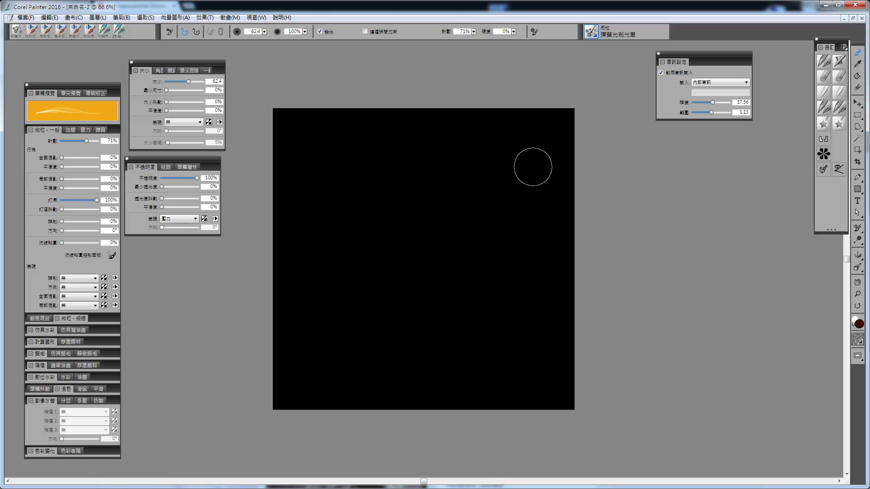
Paint several separate glowing red spring-line strokes across the upper, middle and lower parts of the black canvas.
mouse_move(536, 171)
left_mouse_down()
mouse_move(495, 182)
mouse_move(389, 198)
mouse_move(378, 228)
mouse_move(392, 261)
mouse_move(424, 279)
mouse_move(479, 272)
mouse_move(498, 249)
mouse_move(501, 225)
mouse_move(541, 177)
mouse_move(522, 152)
mouse_move(388, 141)
mouse_move(359, 201)
mouse_move(380, 236)
left_mouse_up()
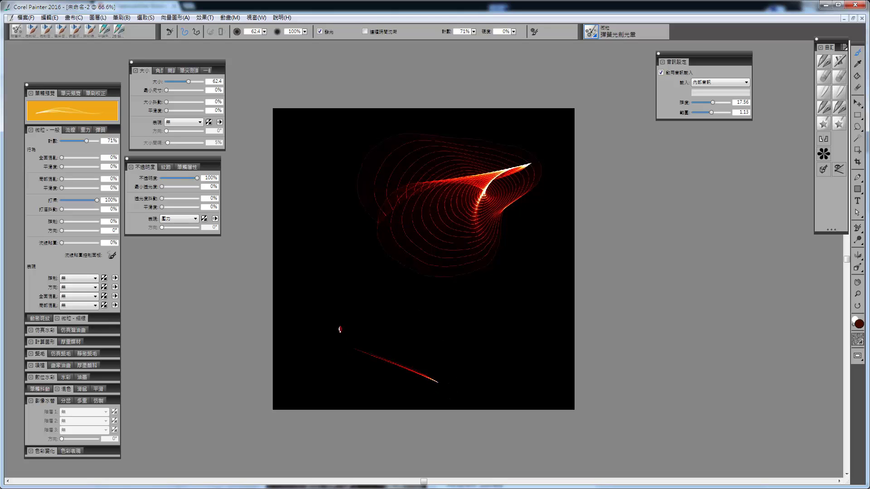
mouse_move(437, 382)
left_mouse_down()
mouse_move(443, 291)
mouse_move(453, 356)
mouse_move(363, 287)
left_mouse_up()
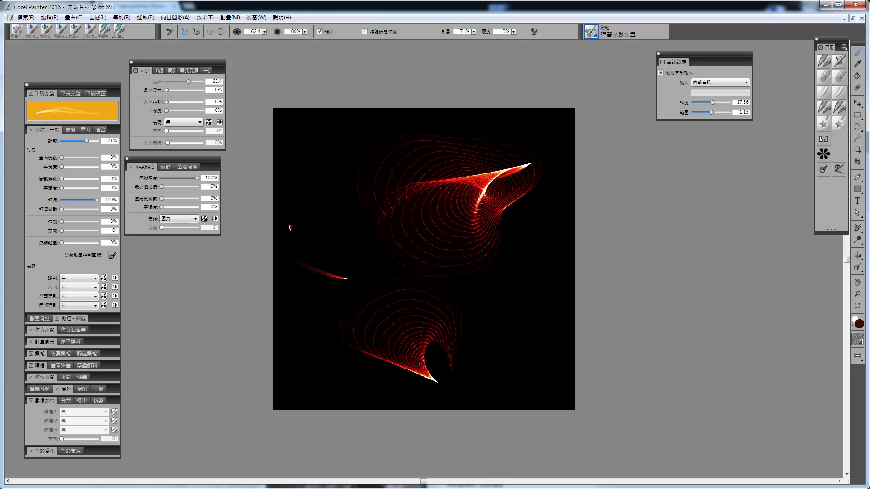
mouse_move(290, 226)
left_mouse_down()
mouse_move(330, 208)
mouse_move(349, 258)
left_mouse_up()
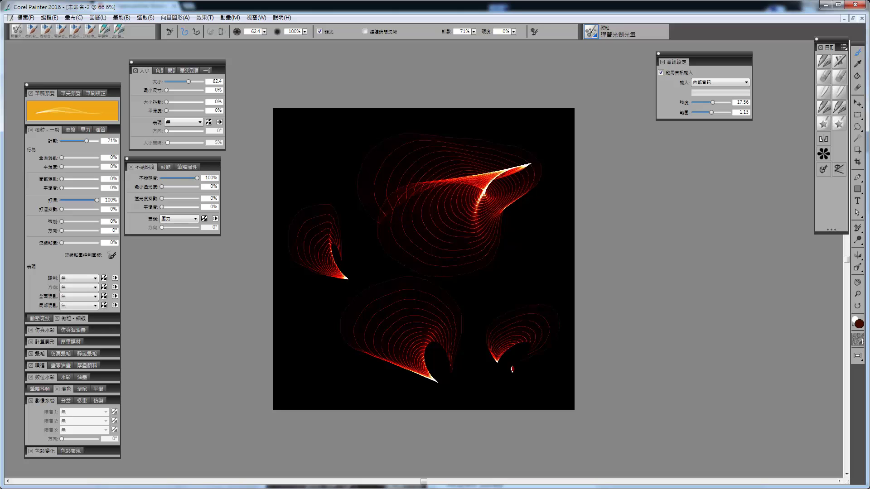
Undo all the glowing red strokes back to the plain black canvas.
key("ctrl+z")
key("ctrl+z")
key("ctrl+z")
key("ctrl+z")
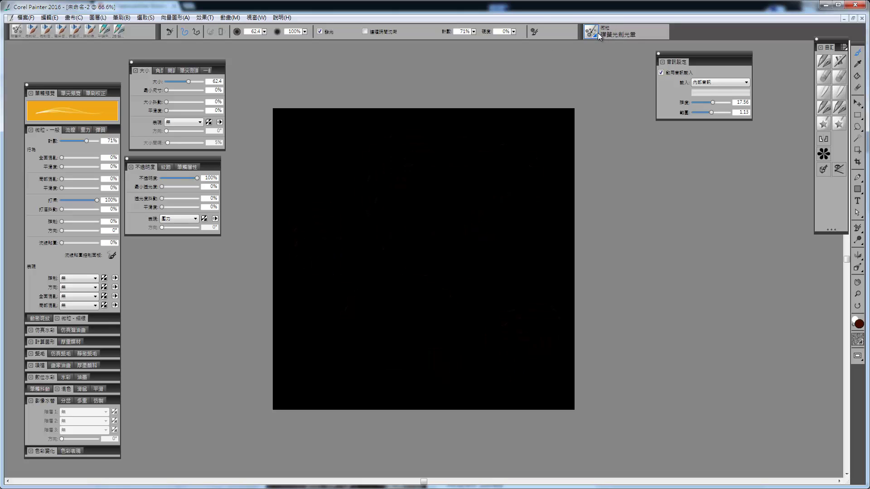
Choose the 流線毛皮噴霧器 particle brush, switch to 彈簧核心 (煙霧狀), and paint overlapping smoky orange swirls across the black canvas.
left_click(604, 36)
left_click(689, 90)
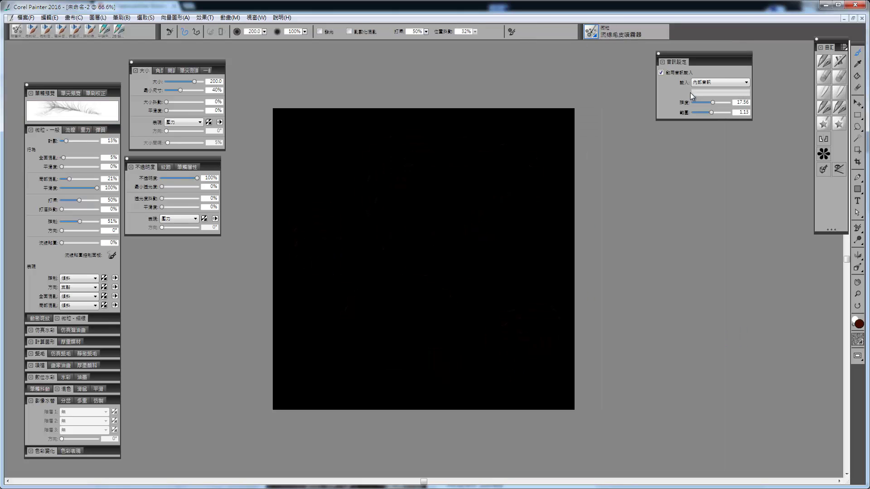
mouse_move(453, 241)
left_mouse_down()
mouse_move(414, 240)
mouse_move(455, 278)
mouse_move(383, 269)
mouse_move(374, 250)
mouse_move(412, 198)
mouse_move(378, 177)
mouse_move(351, 199)
mouse_move(341, 301)
mouse_move(356, 343)
mouse_move(497, 335)
mouse_move(501, 186)
mouse_move(528, 138)
left_mouse_up()
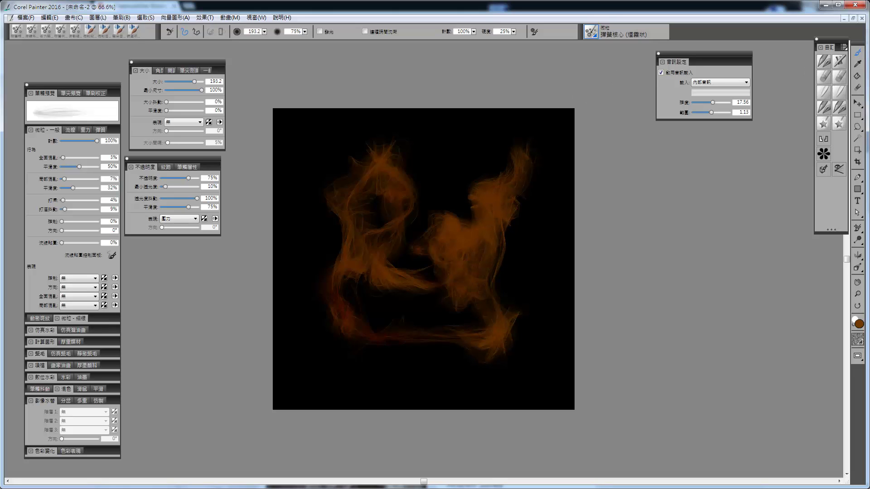
mouse_move(542, 210)
left_mouse_down()
mouse_move(447, 266)
mouse_move(461, 252)
mouse_move(448, 355)
mouse_move(313, 261)
mouse_move(347, 147)
mouse_move(495, 141)
mouse_move(511, 234)
mouse_move(303, 289)
mouse_move(476, 272)
mouse_move(379, 291)
mouse_move(396, 316)
mouse_move(528, 325)
mouse_move(343, 333)
left_mouse_up()
mouse_move(319, 319)
left_mouse_down()
mouse_move(385, 317)
mouse_move(464, 327)
mouse_move(541, 328)
left_mouse_up()
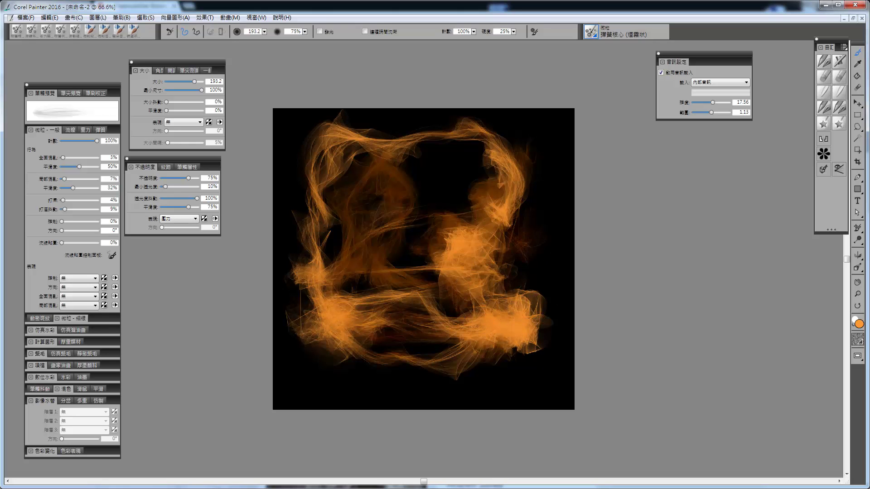